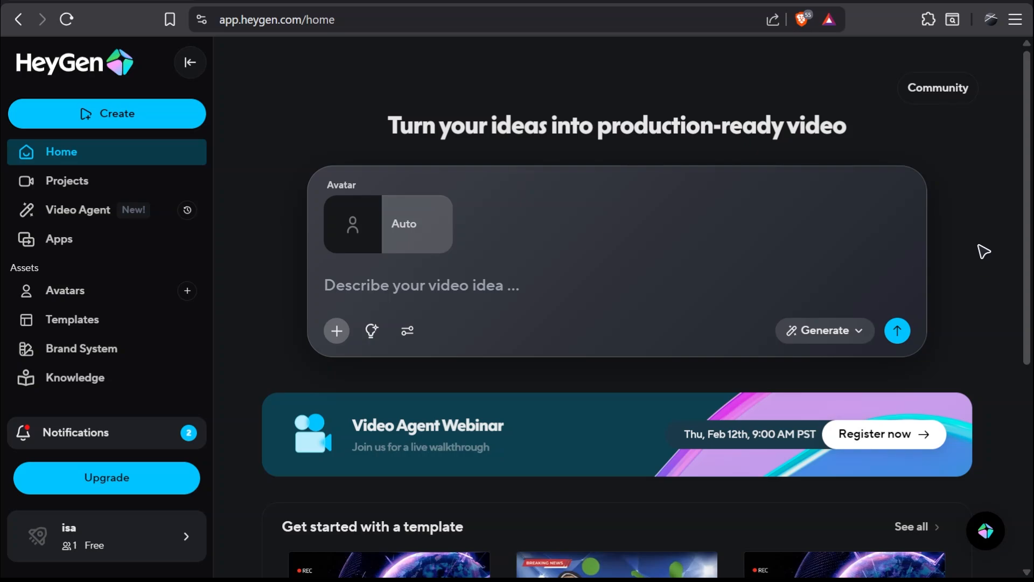
Look through the starter templates on the home page and the full HeyGen Library of recommended landscape templates.
scroll(646, 312, "down", 6)
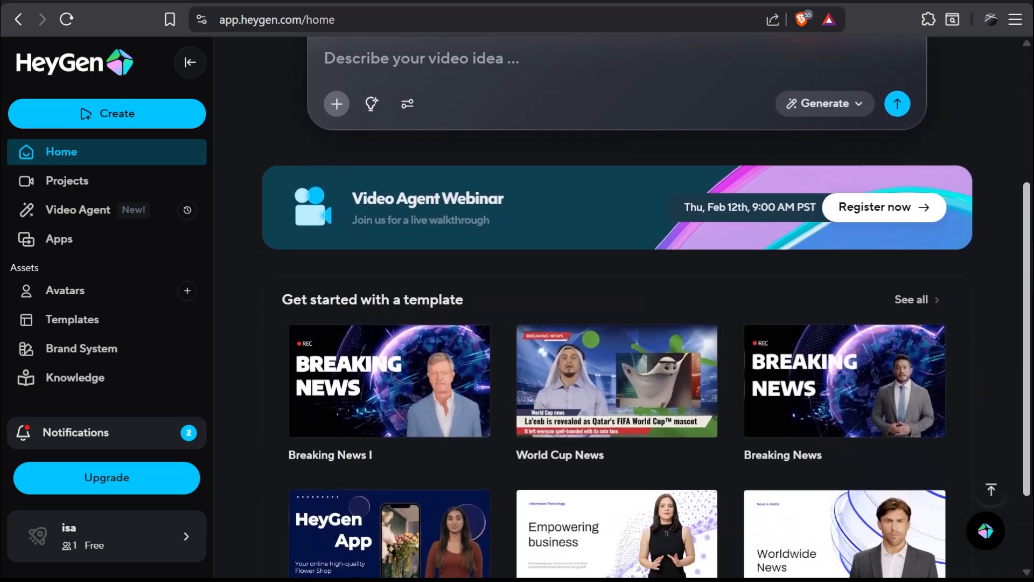
scroll(617, 312, "down", 1)
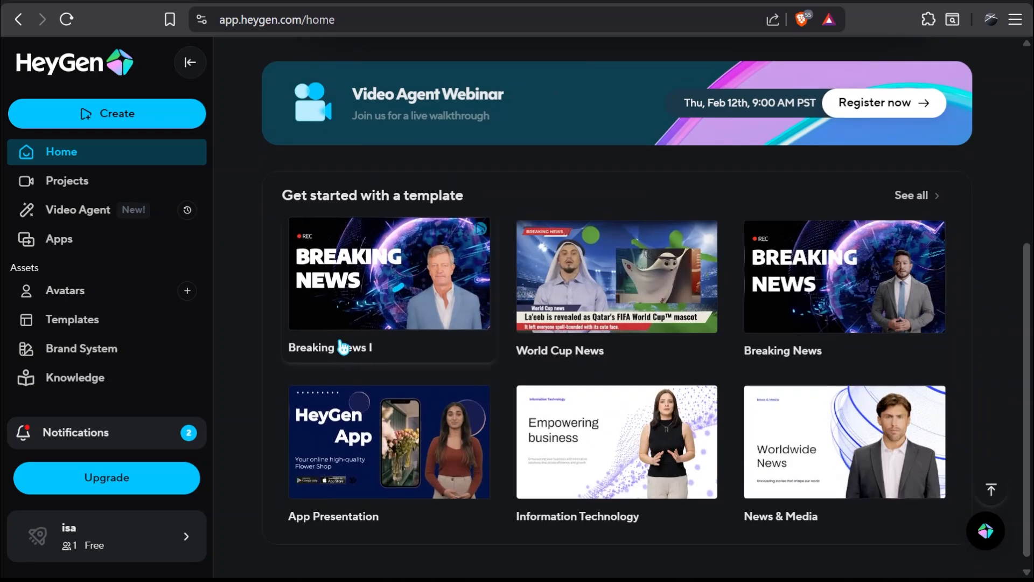
left_click(917, 199)
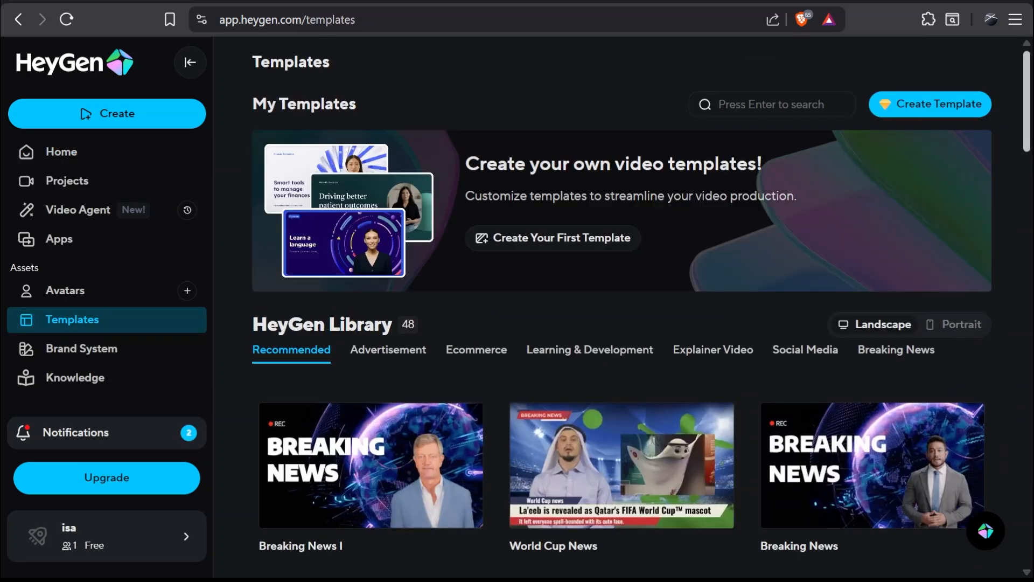
scroll(444, 106, "down", 3)
scroll(640, 310, "down", 1)
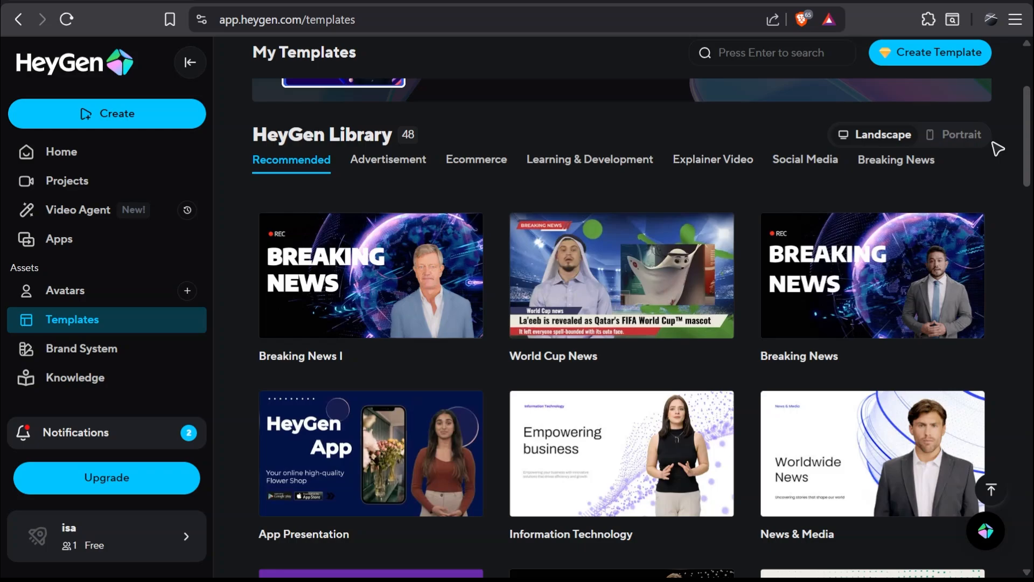
scroll(938, 230, "up", 3)
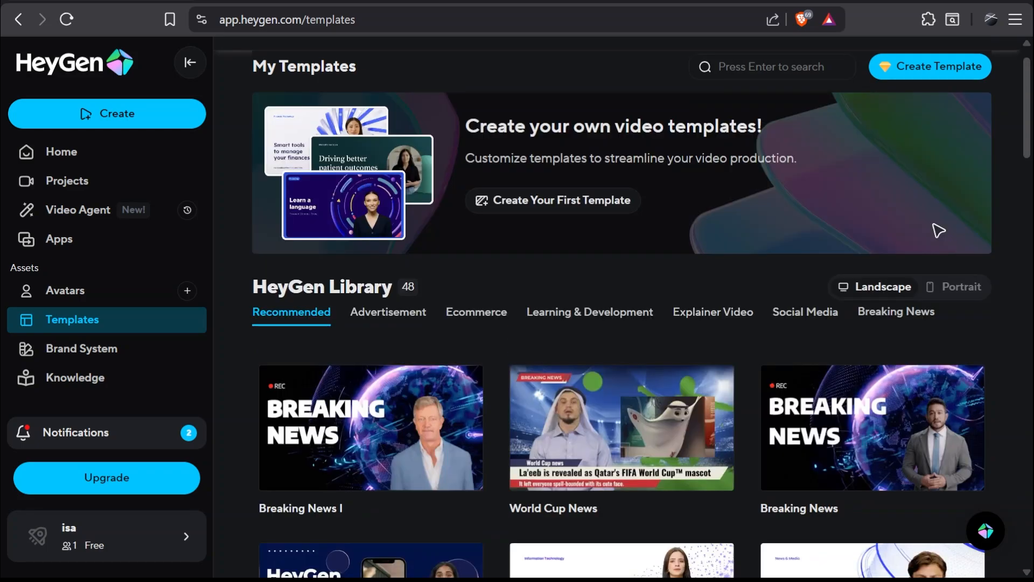
Open the Video Agent and browse the public avatars available for the video.
left_click(78, 216)
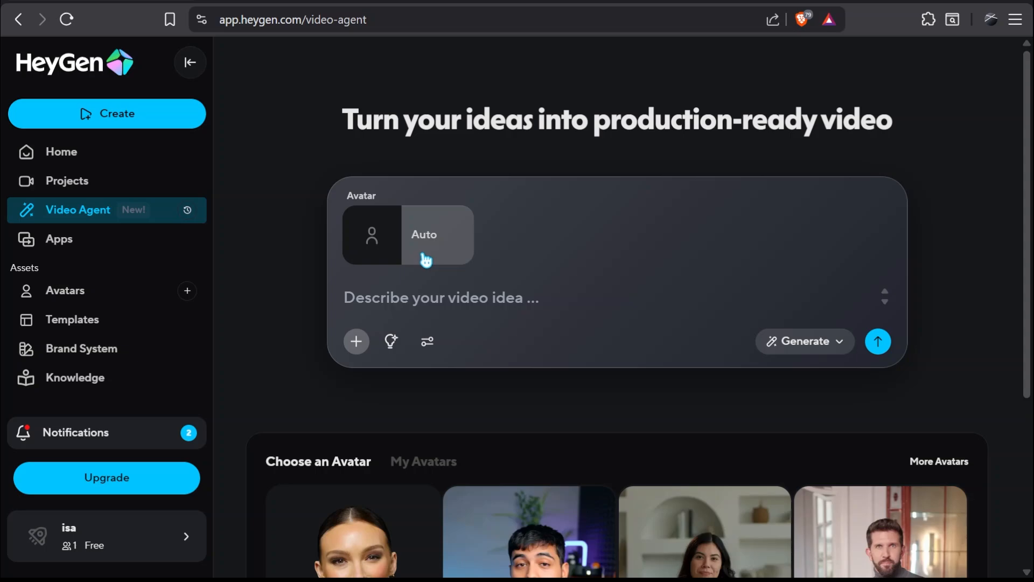
left_click(379, 234)
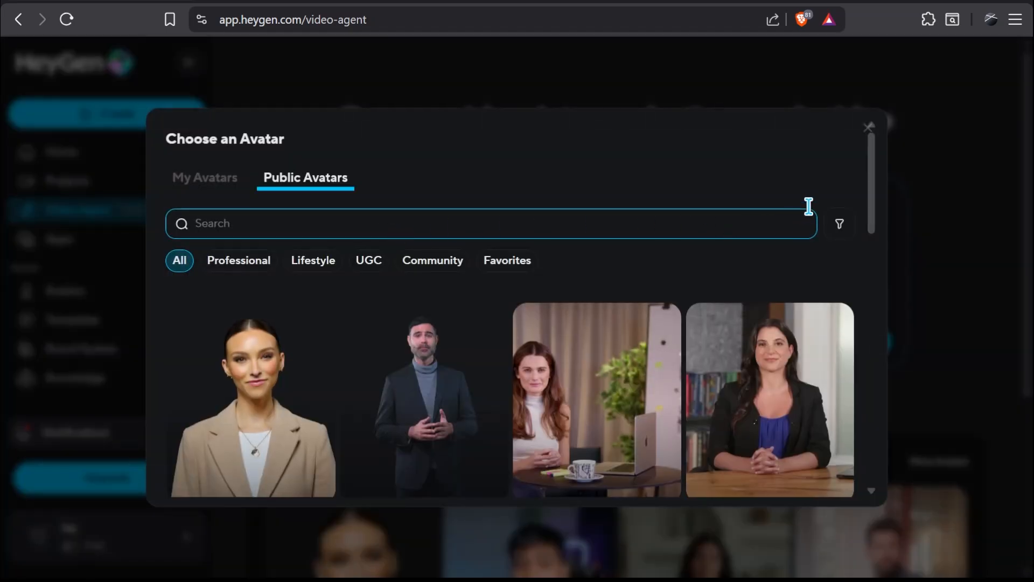
left_click_drag(873, 186, 878, 208)
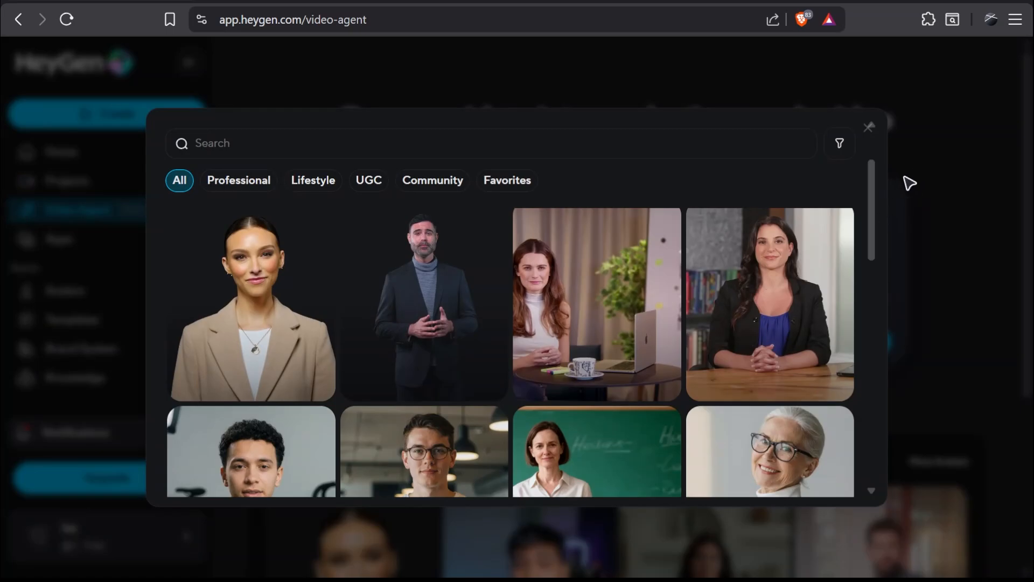
left_click_drag(874, 195, 854, 153)
left_click(843, 147)
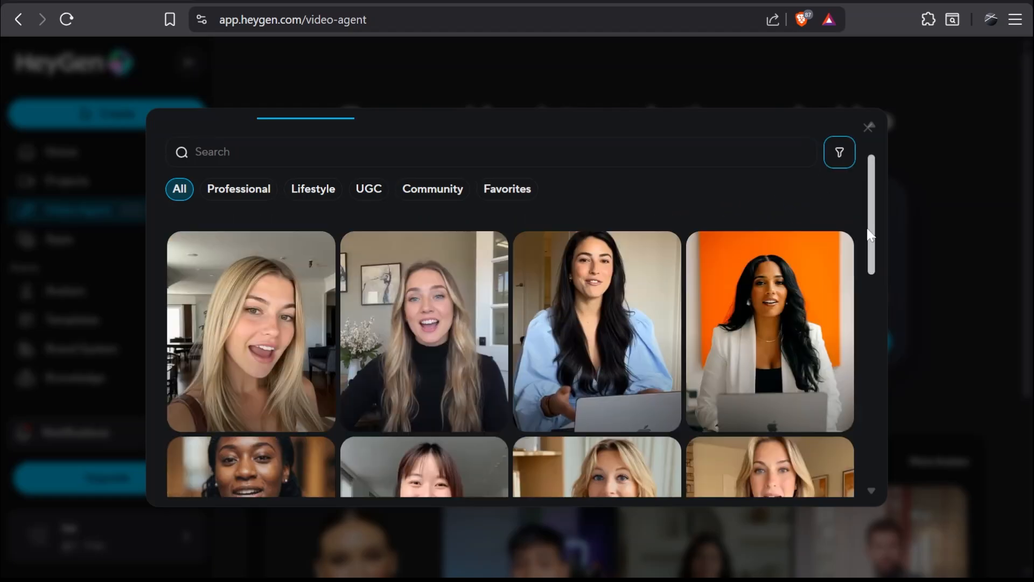
left_click_drag(869, 234, 867, 393)
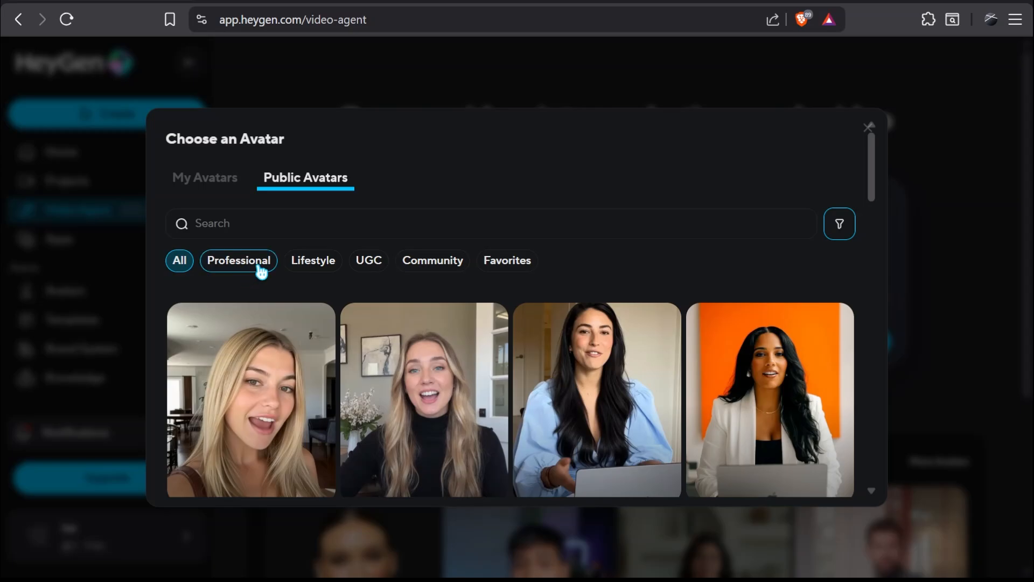
Filter the public avatars by UGC and use the first look of the avatar Diana.
left_click(260, 267)
left_click(369, 269)
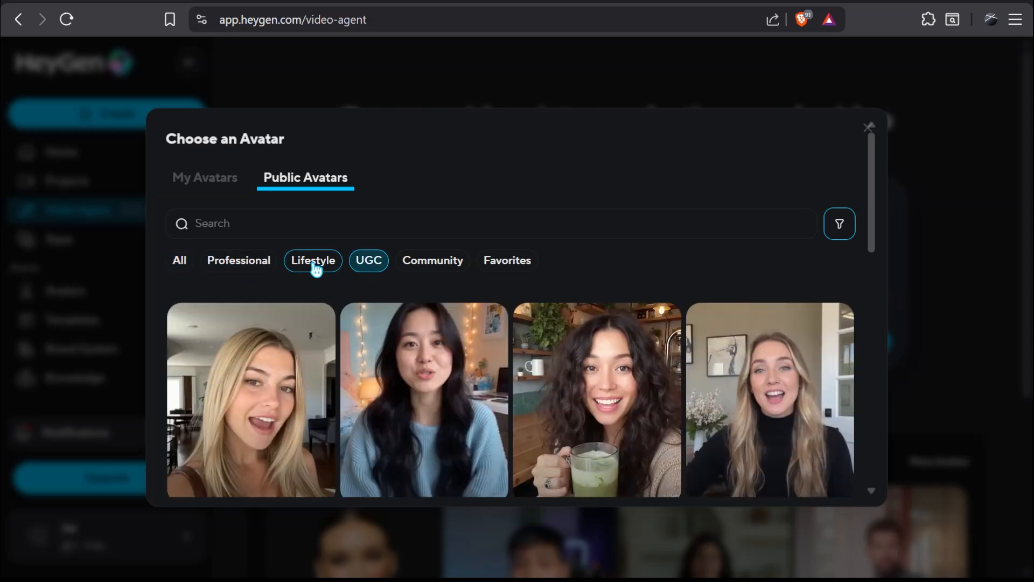
scroll(438, 385, "down", 4)
left_click(438, 385)
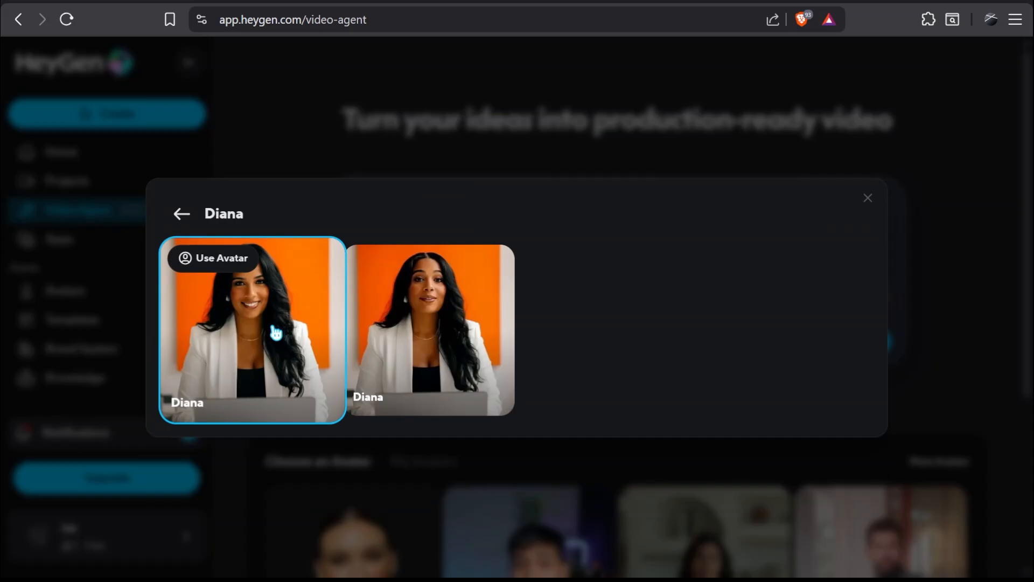
left_click(222, 258)
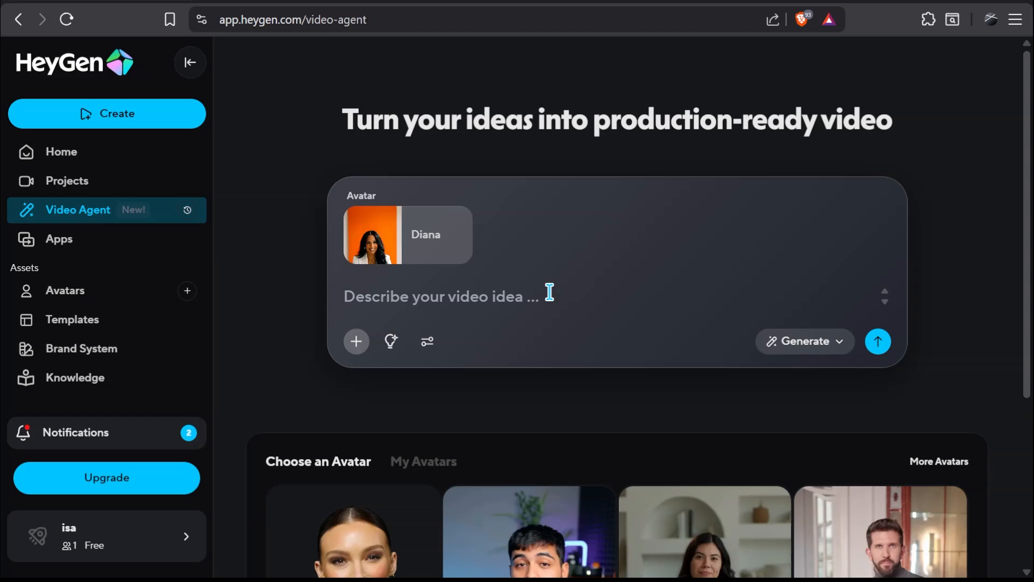
Enter a prompt for a customer onboarding video on the SaaS platform's key features, minimalistic style with brand blue #2563EB and white, light corporate music.
left_click(418, 306)
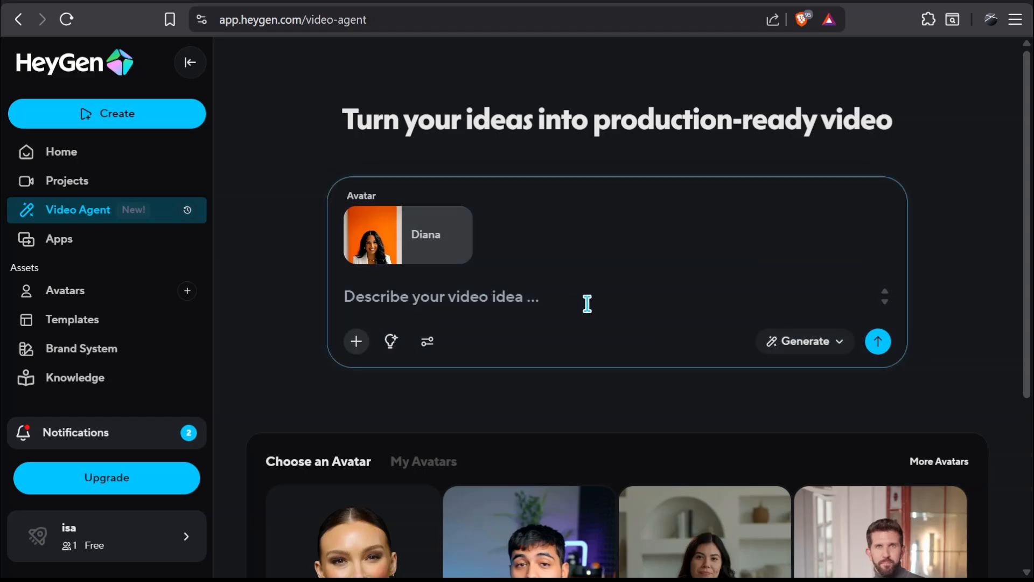
type("Prompt: Create a customer onboarding video explaining our SaaS platform's key features.  Style: Minimalistic clean with brand blue #2563EB and white, screen recording style motion graphics, animated callouts for features, structured scenes from welcome to support resources.  Avatar: Friendly male avatar with warm, helpful tone.  Music: Light corporate, welcoming and supportive.")
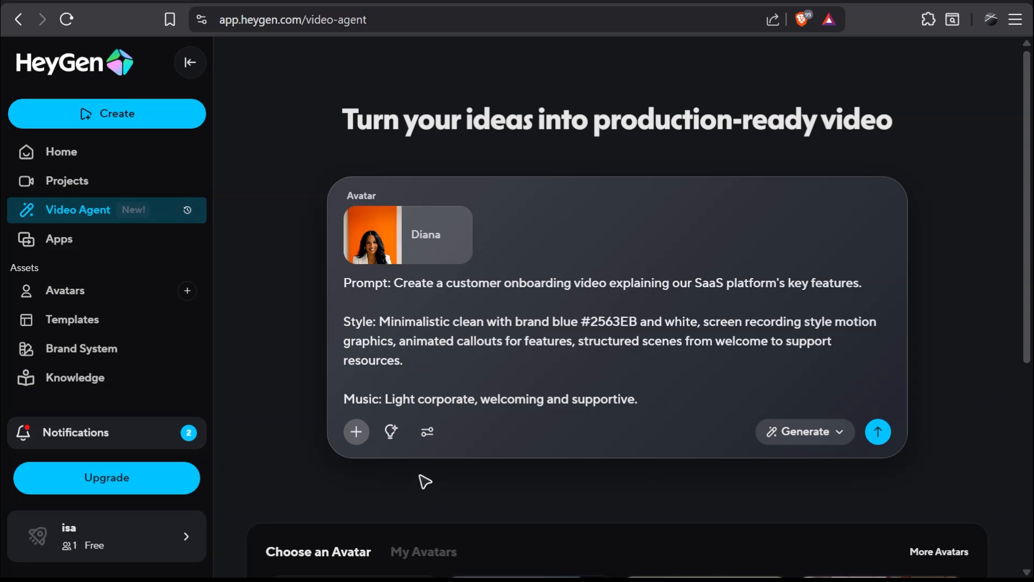
Set the video's duration to 30sec and its orientation to Portrait.
left_click(427, 432)
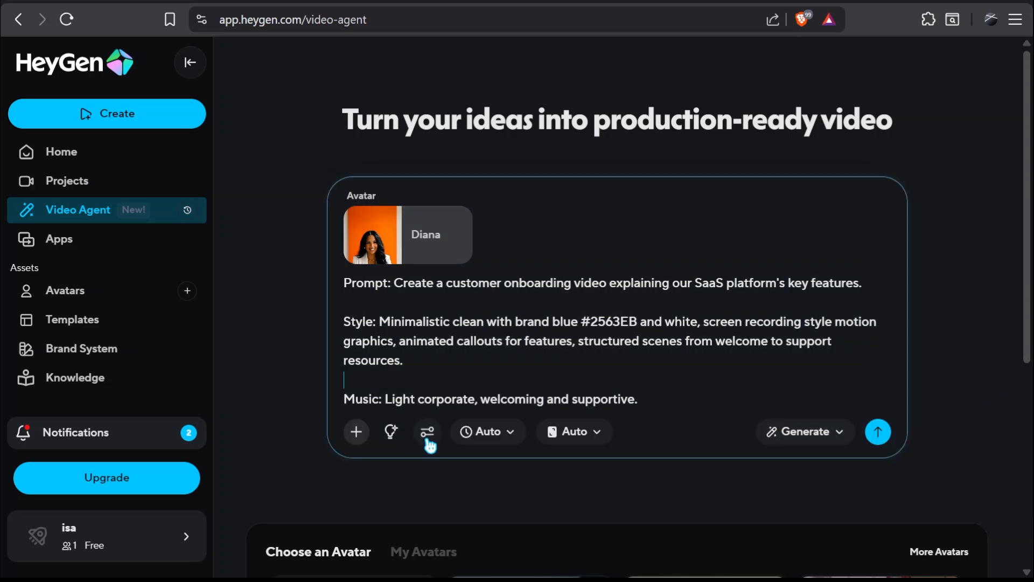
left_click(505, 441)
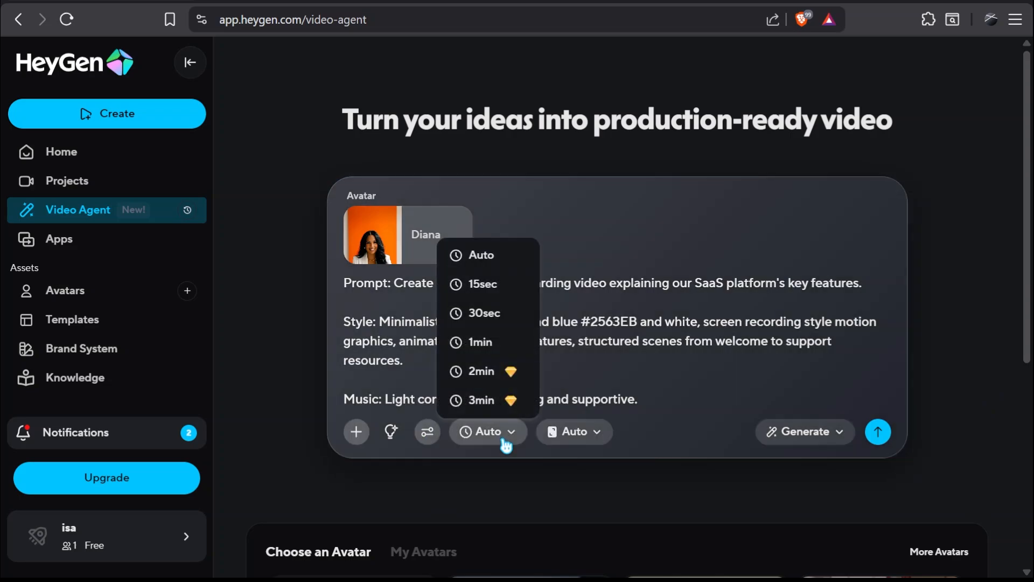
left_click(474, 317)
left_click(589, 432)
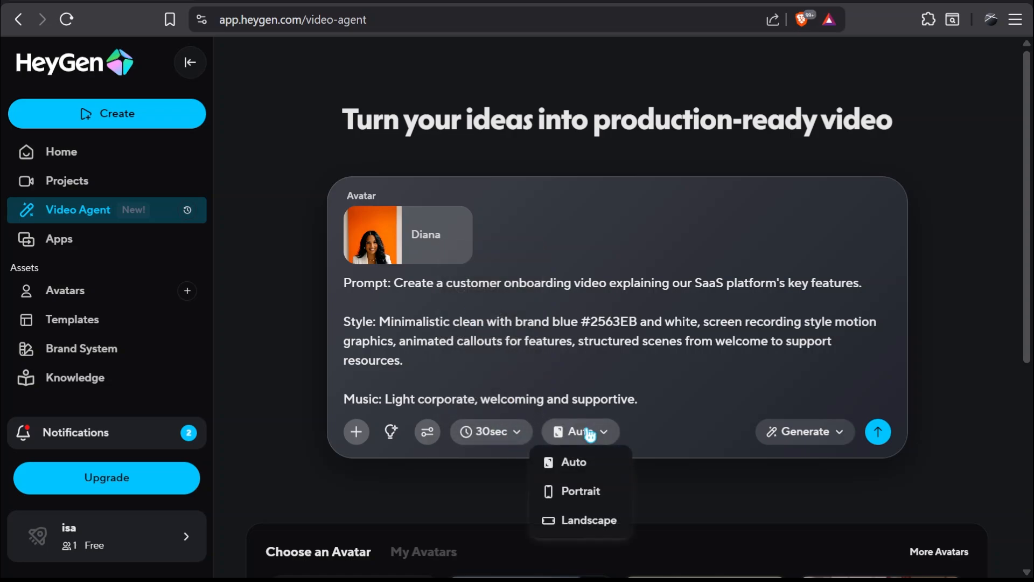
left_click(579, 498)
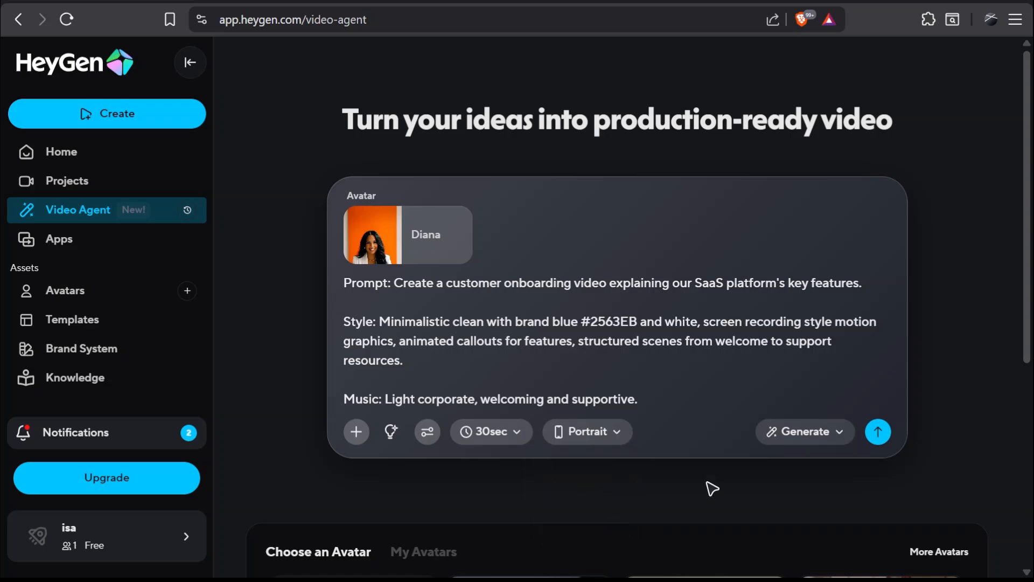
Switch the agent from Generate to Chat mode and submit the video prompt.
left_click(806, 435)
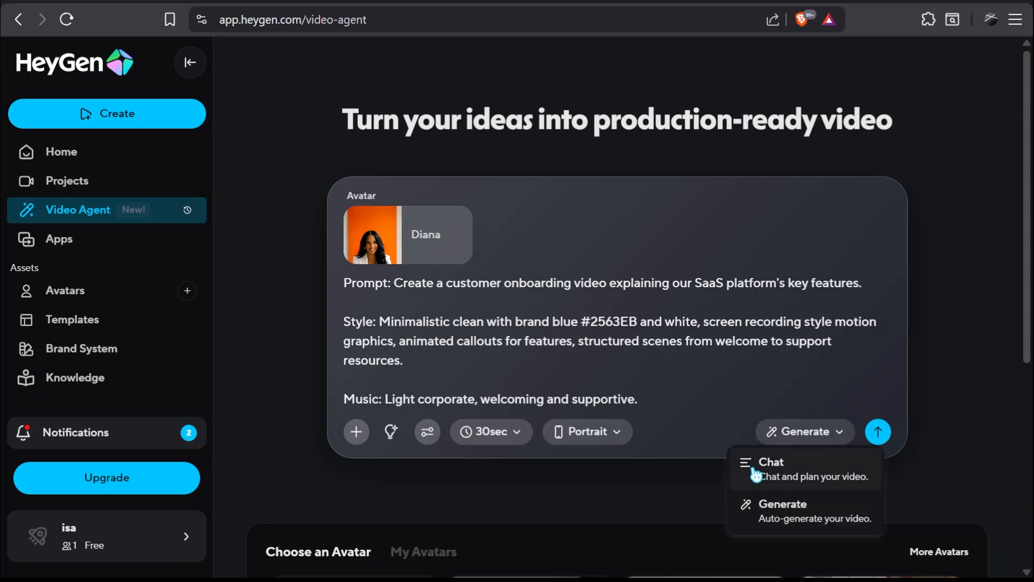
left_click(801, 479)
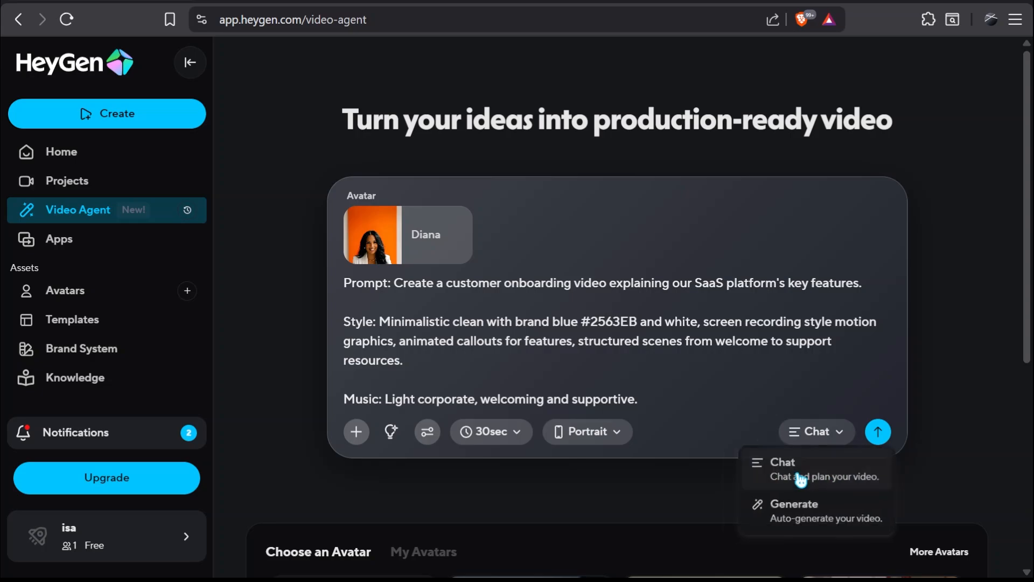
left_click(877, 431)
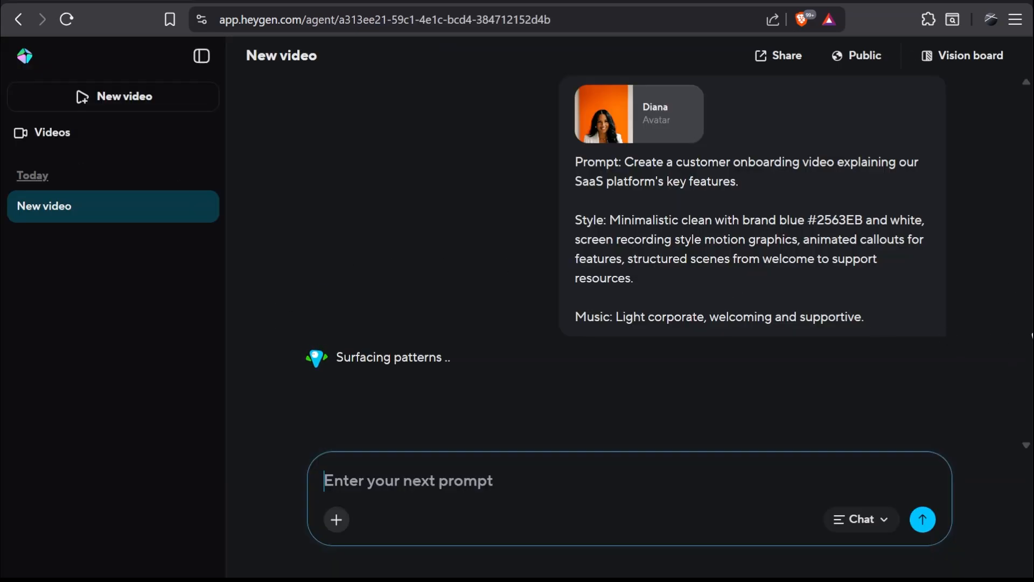
type("z")
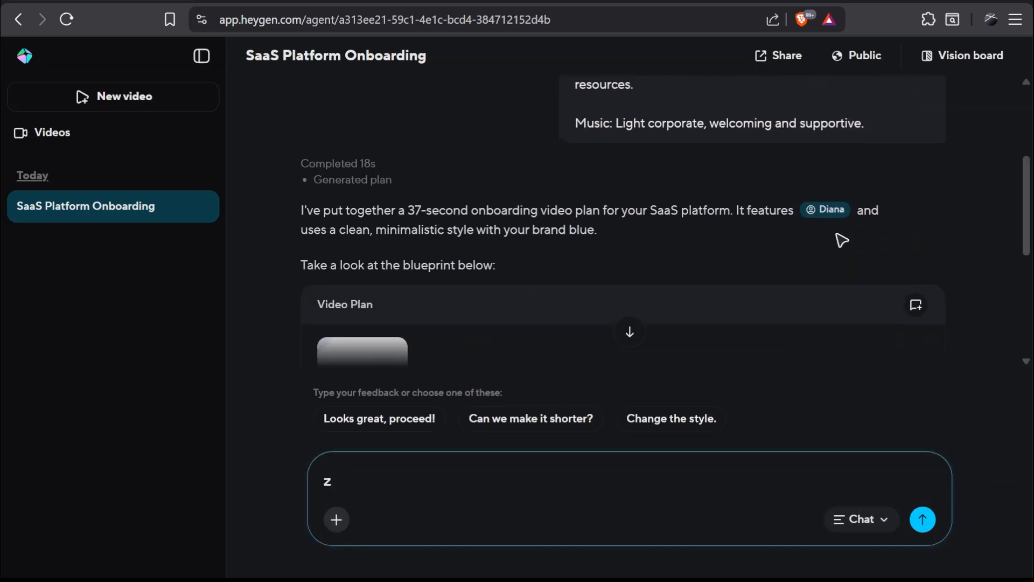
key("BackSpace")
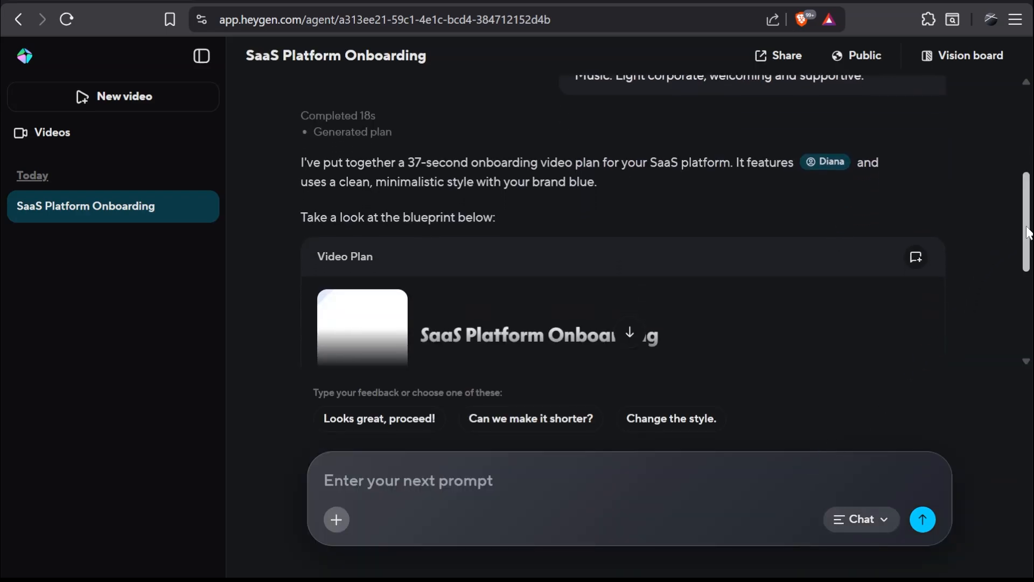
Expand the generated video plan and review its settings, usage credits, style, avatar, voice and scene-by-scene voiceover and visuals.
left_click_drag(1028, 231, 1029, 275)
left_click(630, 331)
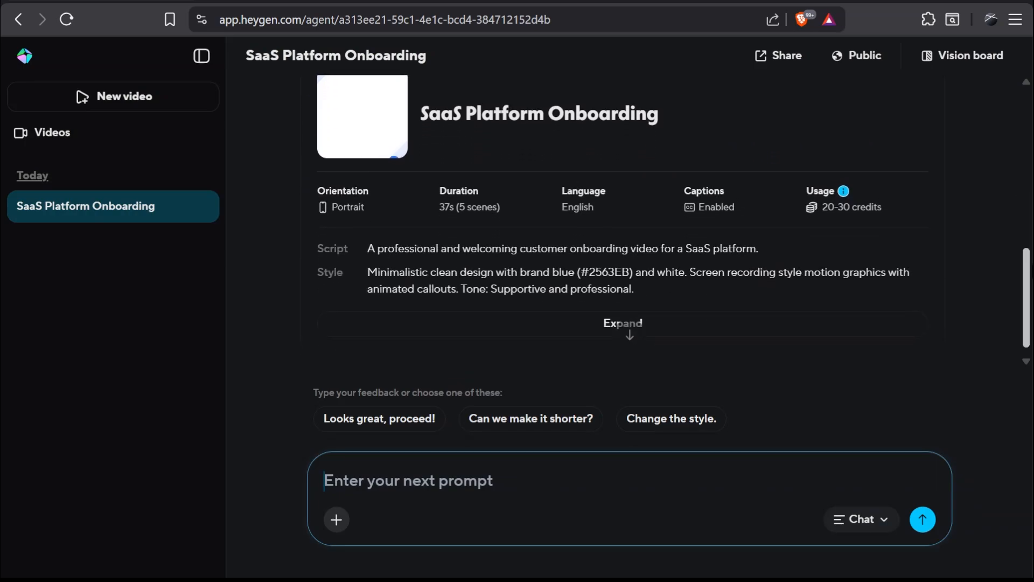
left_click(634, 315)
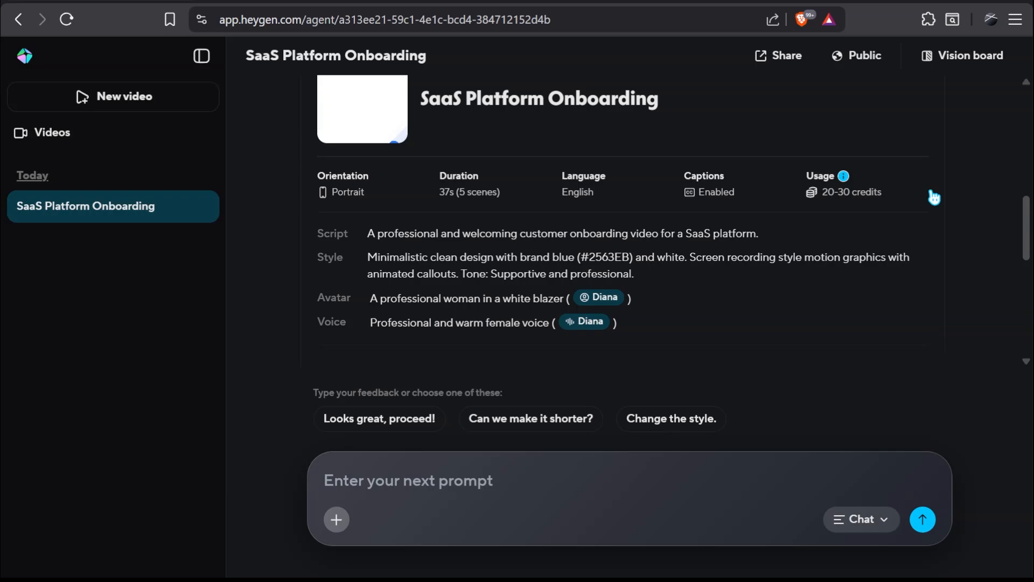
scroll(892, 194, "down", 2)
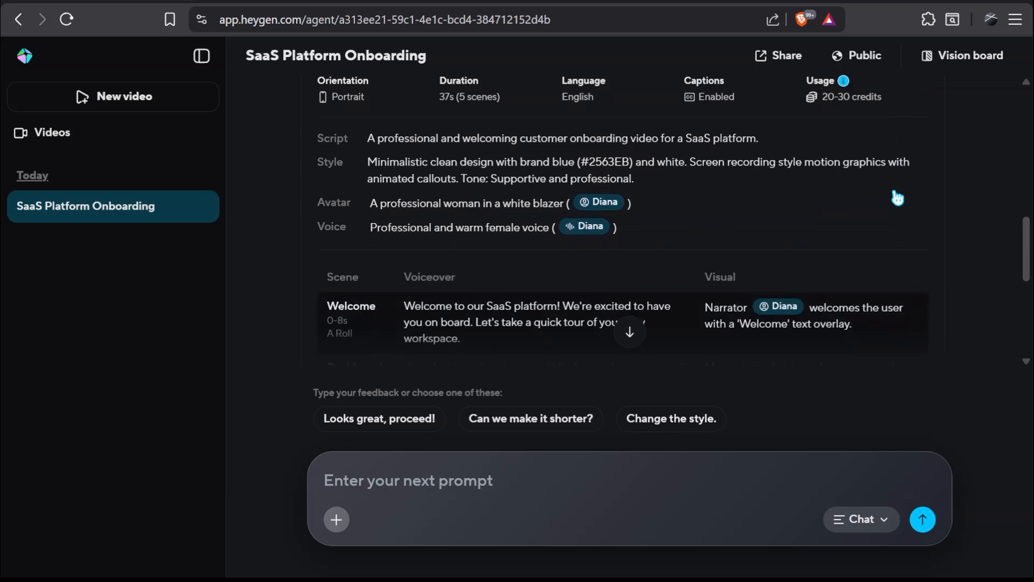
scroll(893, 196, "down", 6)
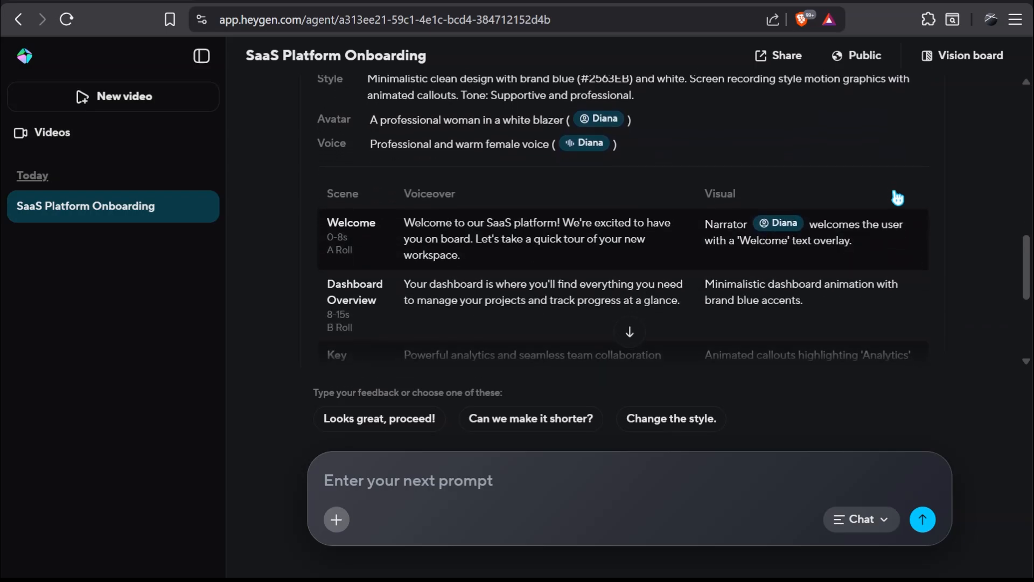
scroll(431, 184, "up", 4)
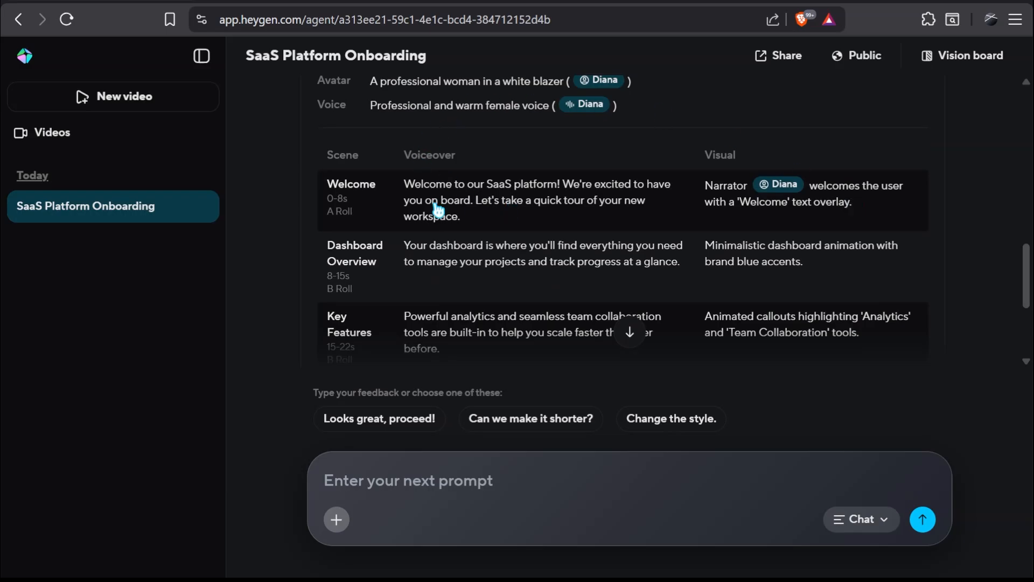
scroll(437, 177, "down", 1)
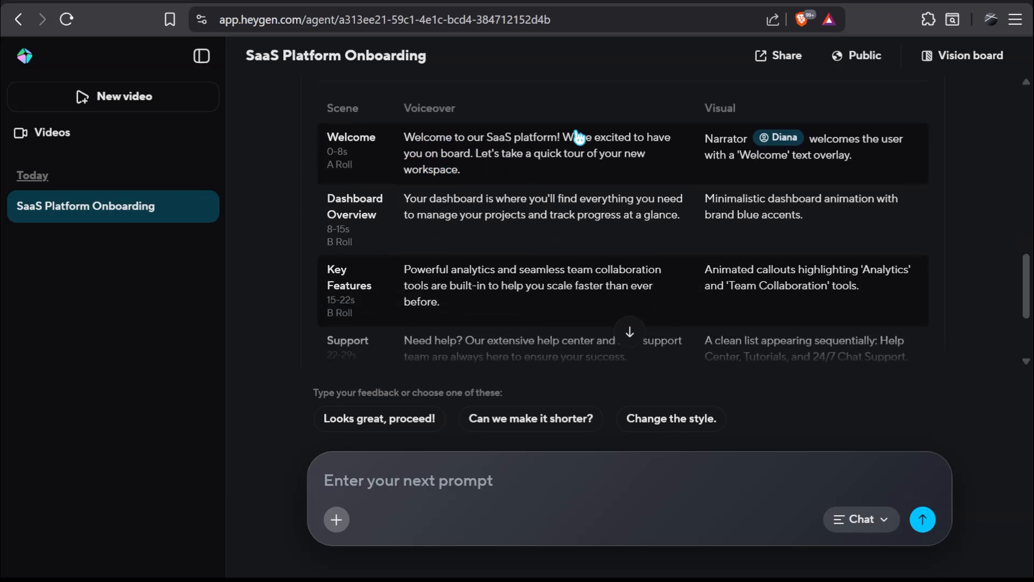
scroll(670, 252, "down", 3)
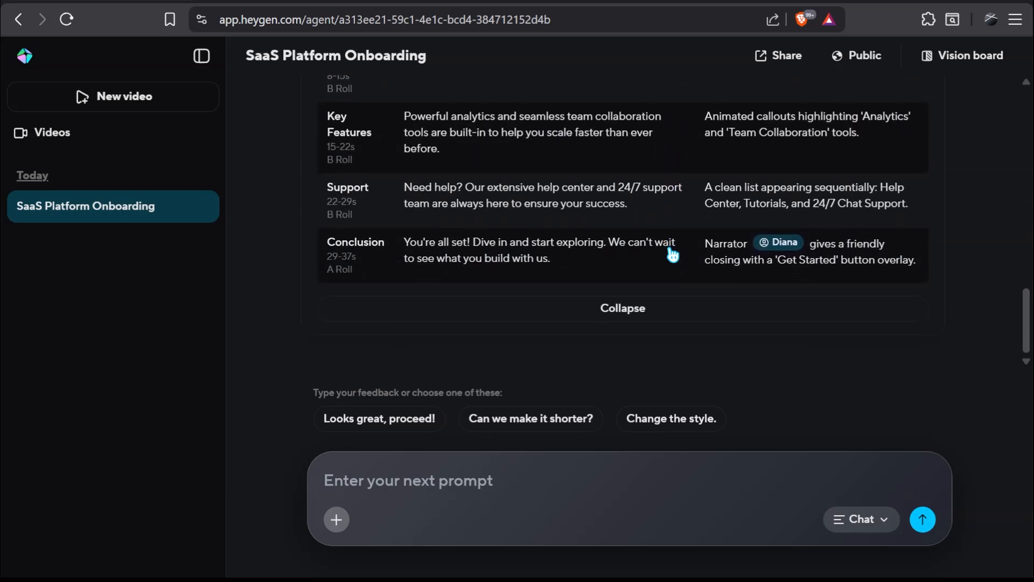
scroll(672, 253, "up", 1)
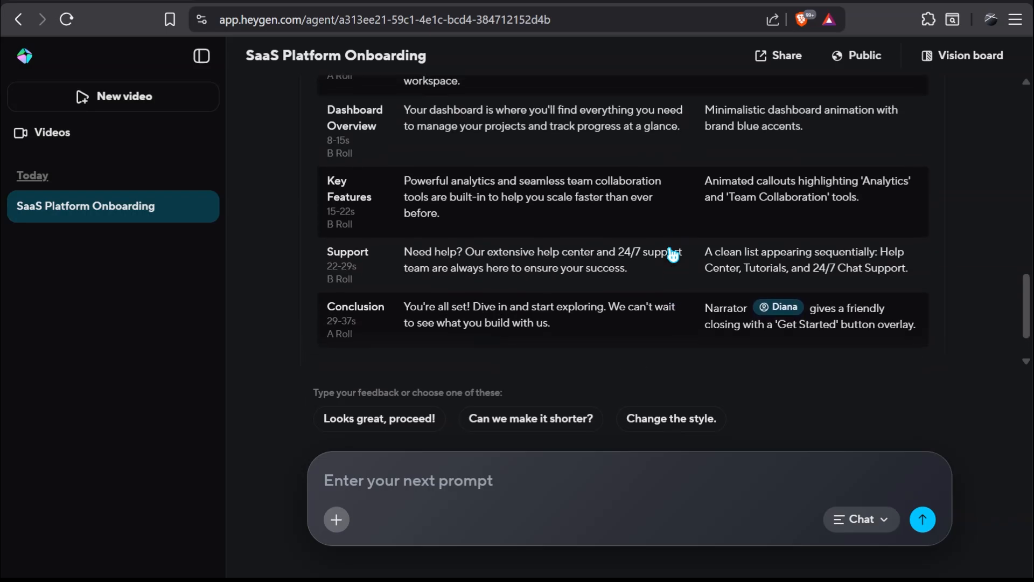
scroll(672, 253, "up", 5)
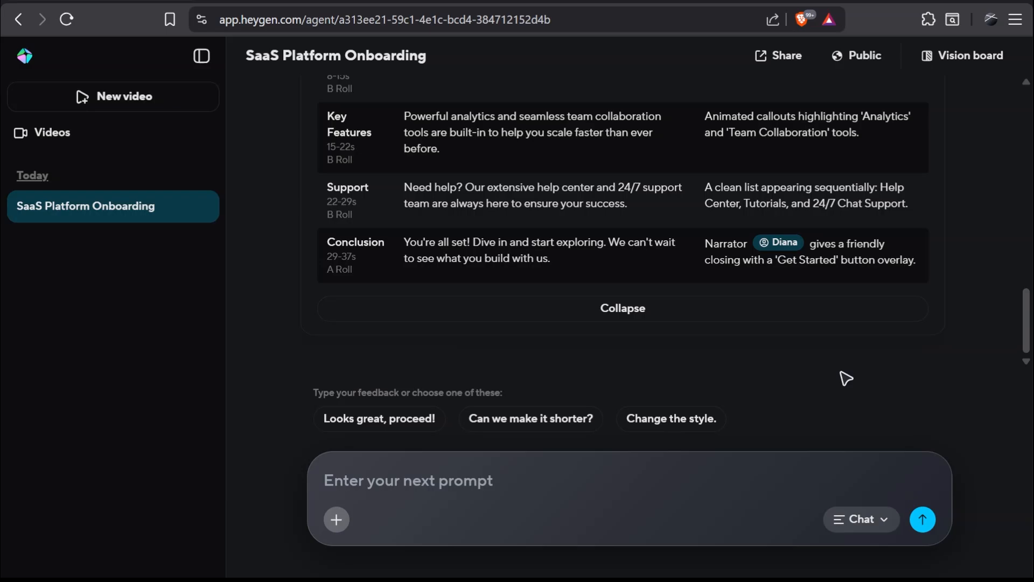
scroll(875, 221, "up", 10)
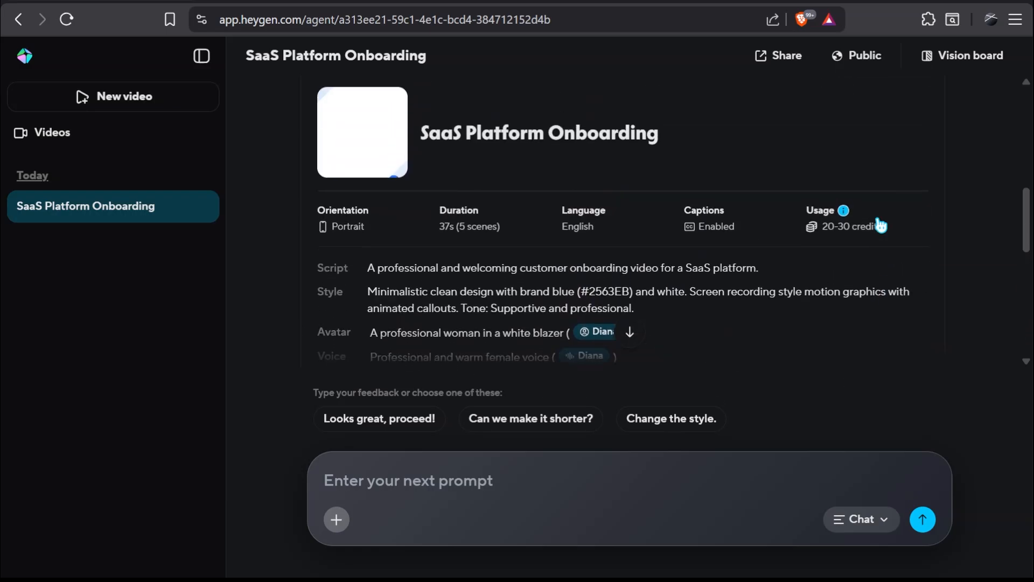
scroll(879, 222, "down", 4)
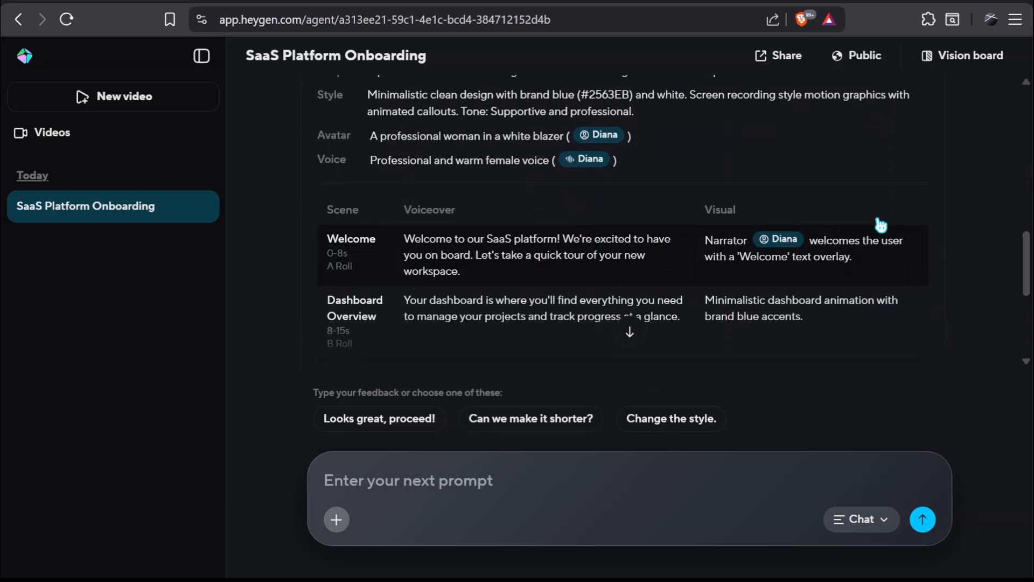
Read the remaining scenes of the video plan and approve it with "Looks great, proceed!".
scroll(881, 224, "down", 5)
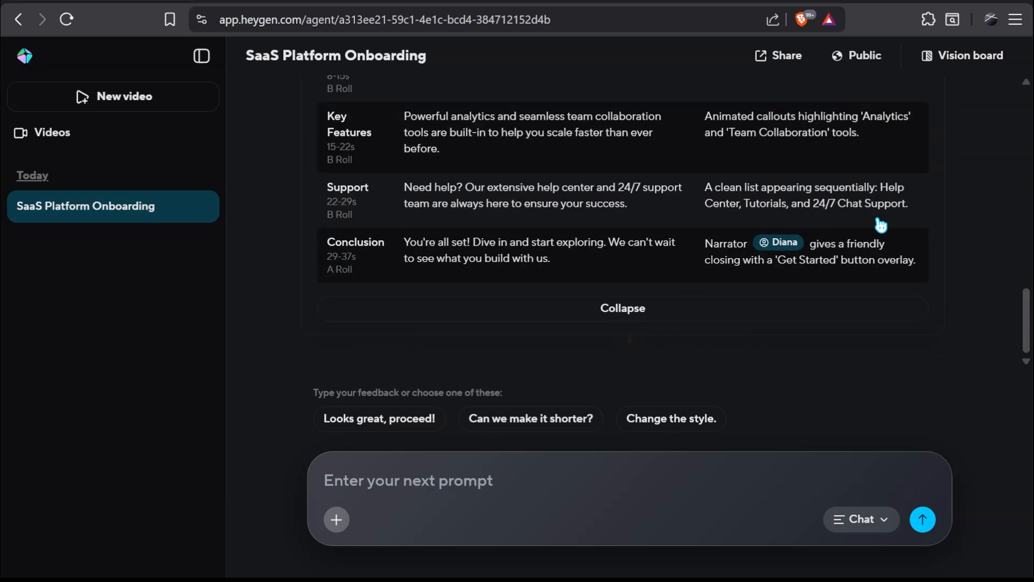
left_click(394, 431)
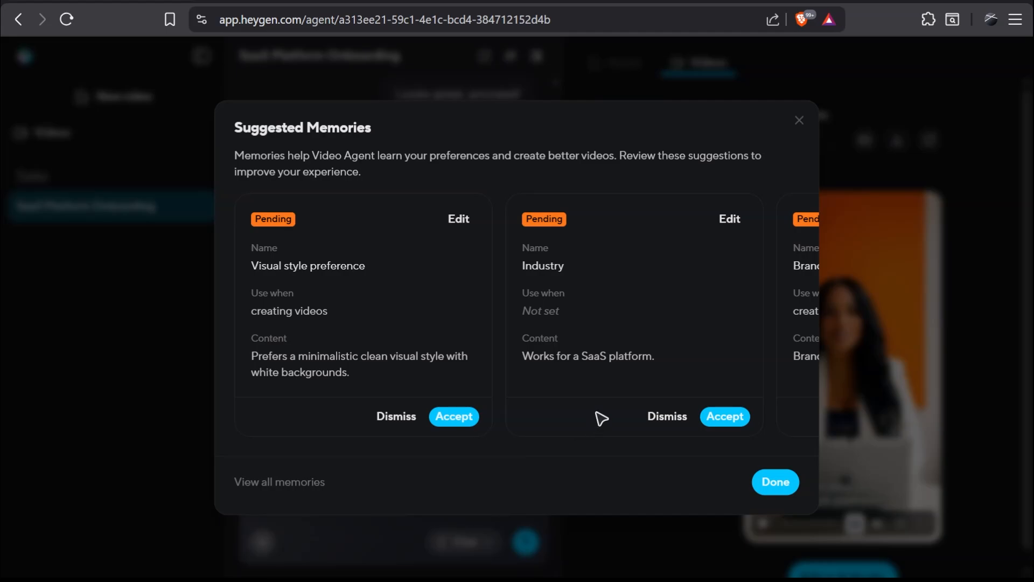
Review the suggested memories, open the full list in the Personalization settings and start adding a memory.
scroll(598, 418, "right", 5)
scroll(596, 418, "left", 5)
left_click(276, 482)
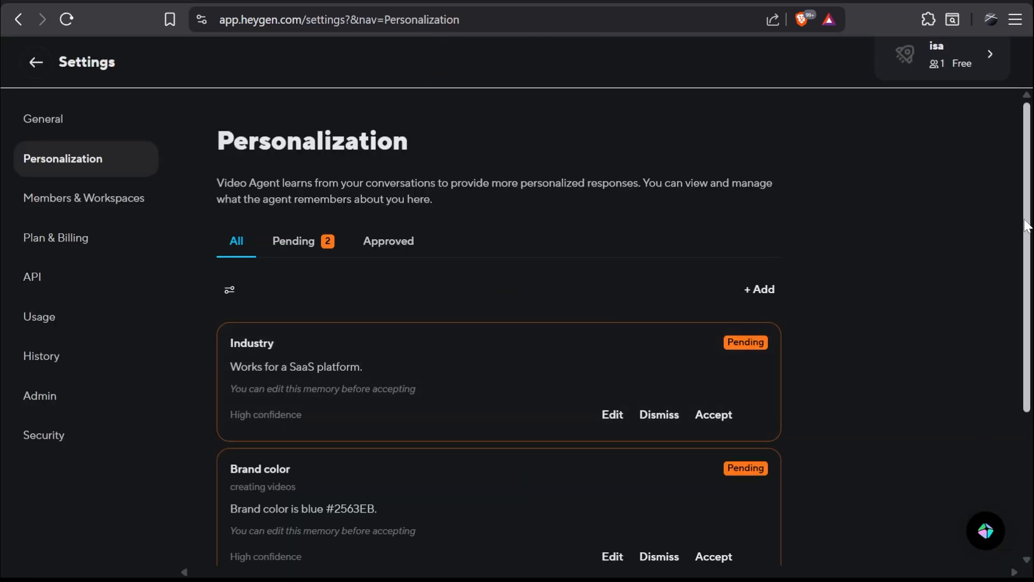
scroll(628, 375, "down", 4)
scroll(754, 302, "up", 4)
left_click(758, 290)
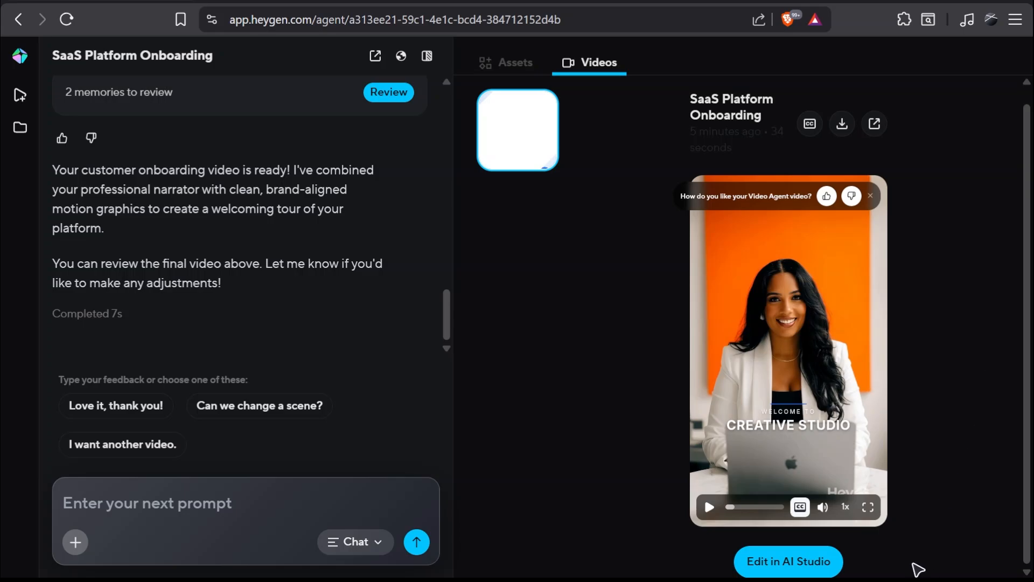
Open the generated video in AI Studio and try the Auto-enhance delivery style on scene 1.
left_click(794, 563)
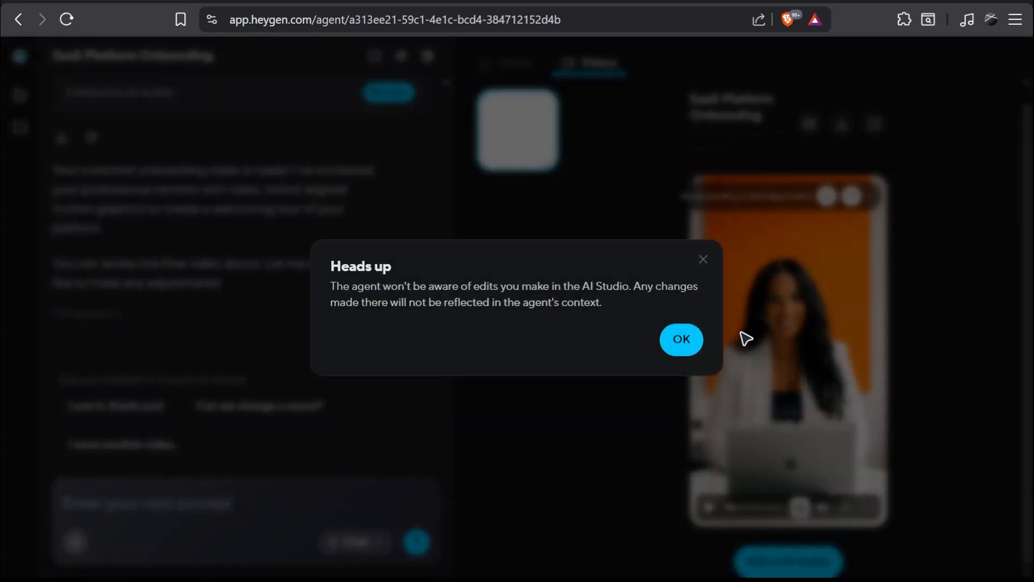
left_click(681, 339)
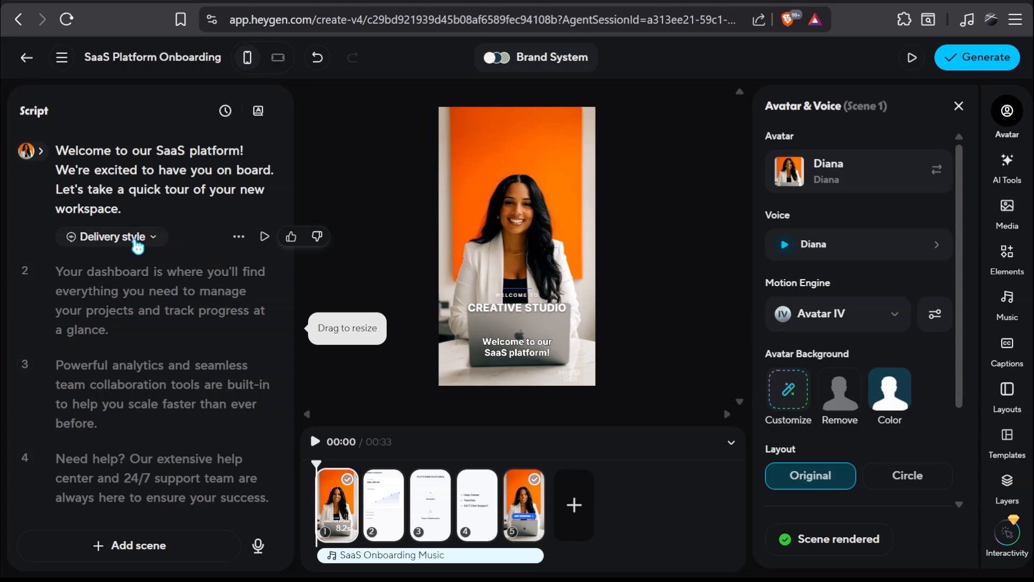
left_click(134, 238)
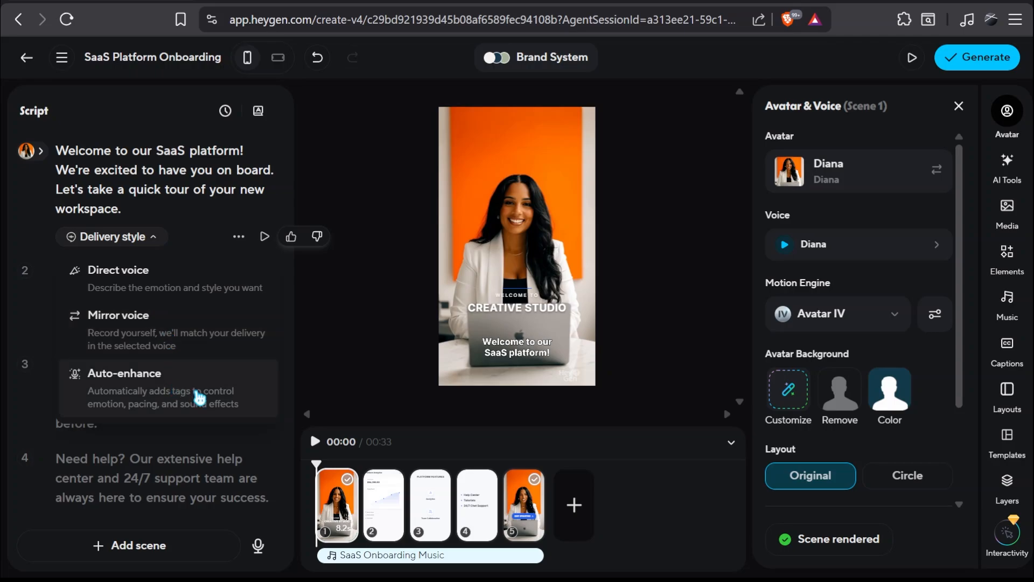
left_click(227, 379)
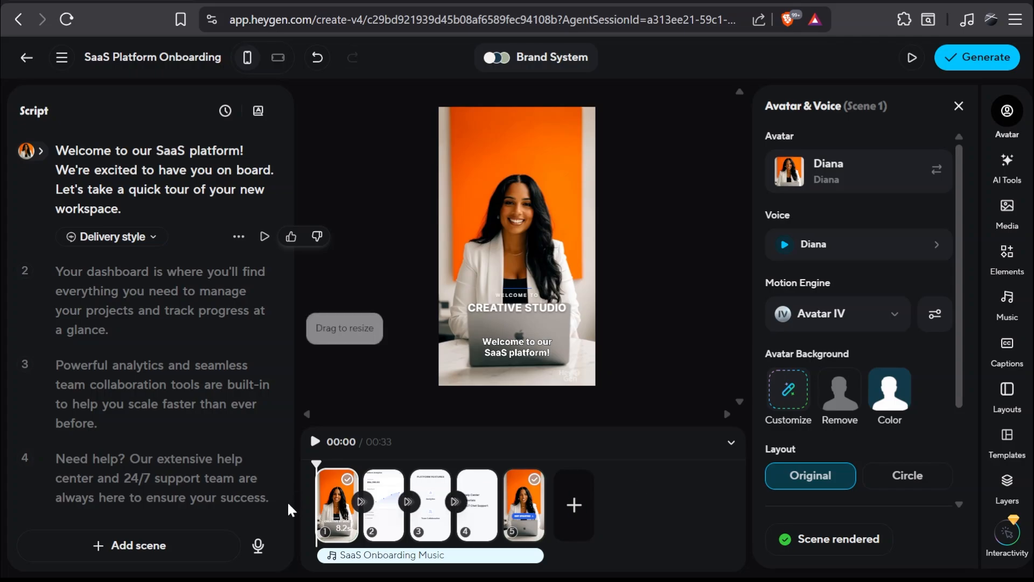
Add a Fade transition between scenes 1 and 2 and apply it to all scenes.
mouse_move(362, 504)
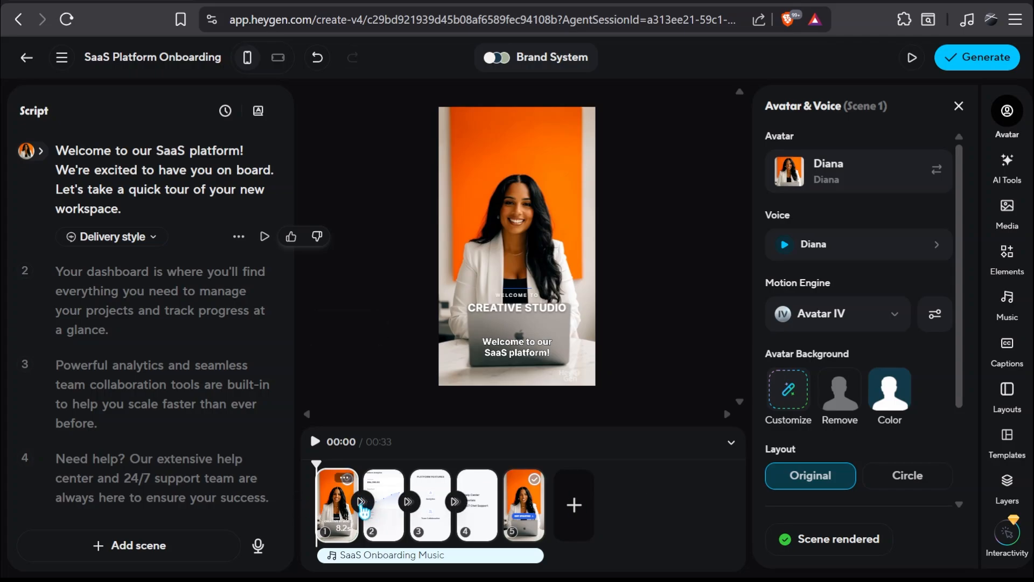
left_click(361, 502)
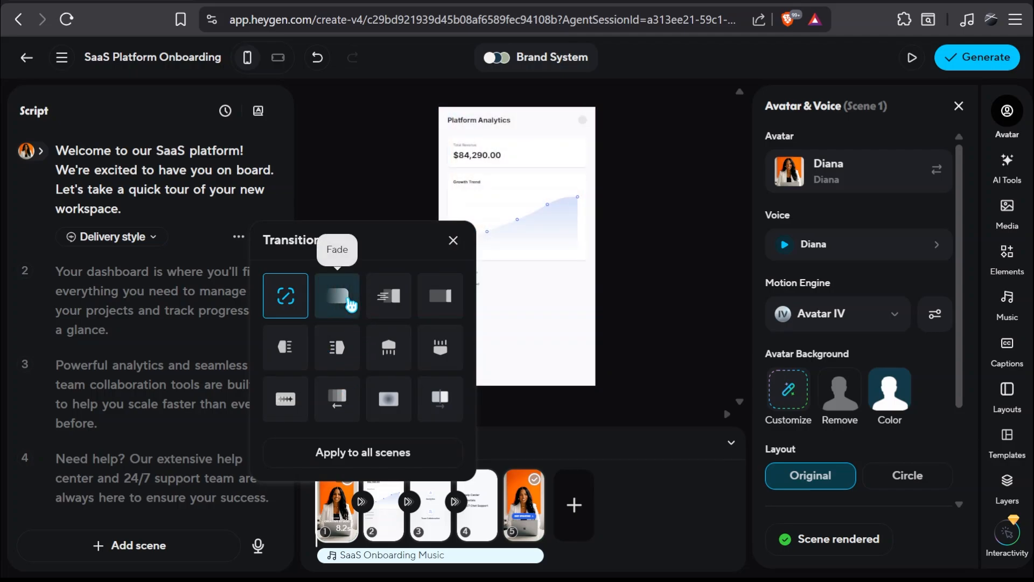
left_click(350, 303)
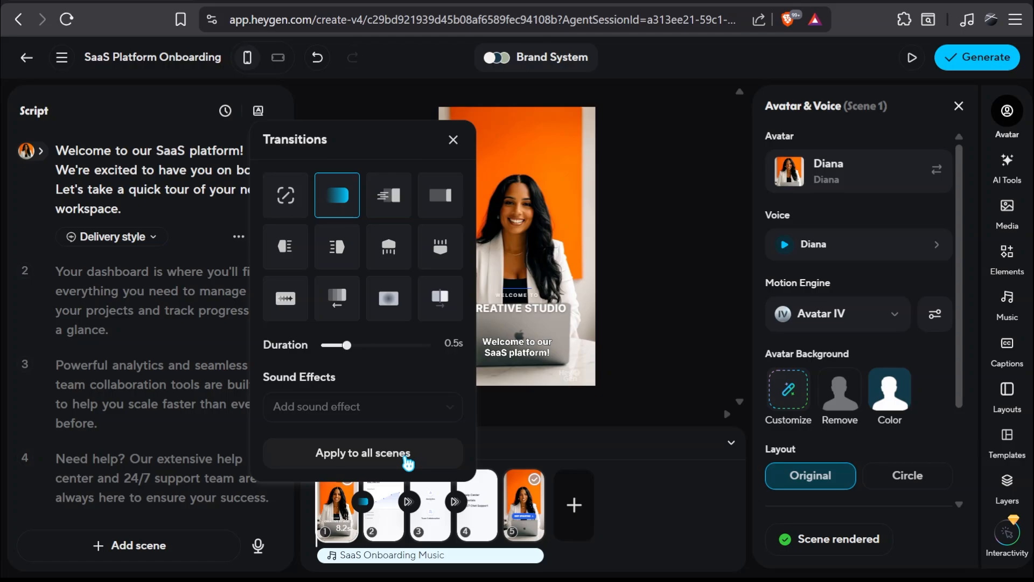
left_click(409, 454)
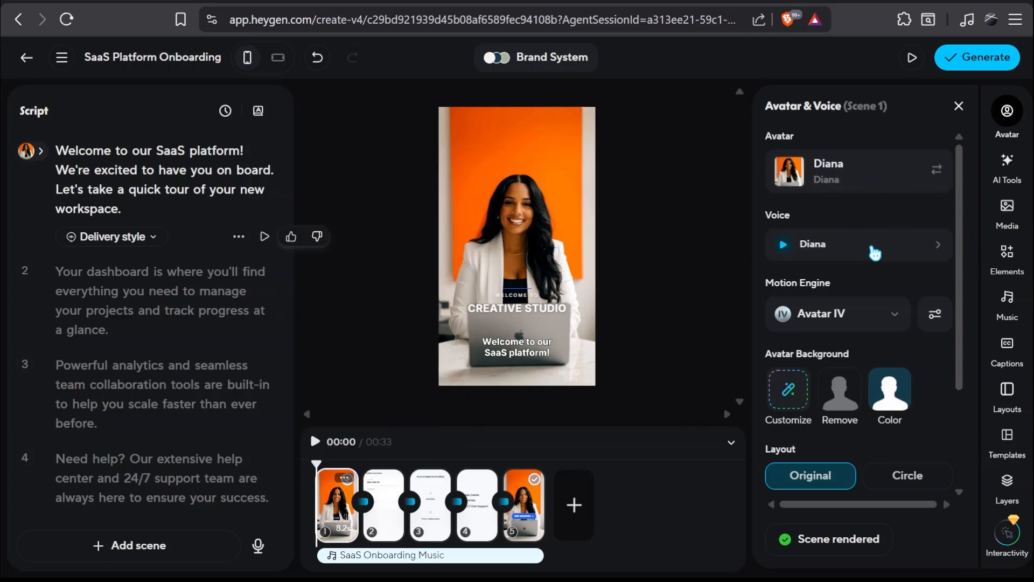
Examine scene 1's avatar settings, including voice, motion engine, background and layout, and try the Color background.
left_click_drag(962, 244, 956, 324)
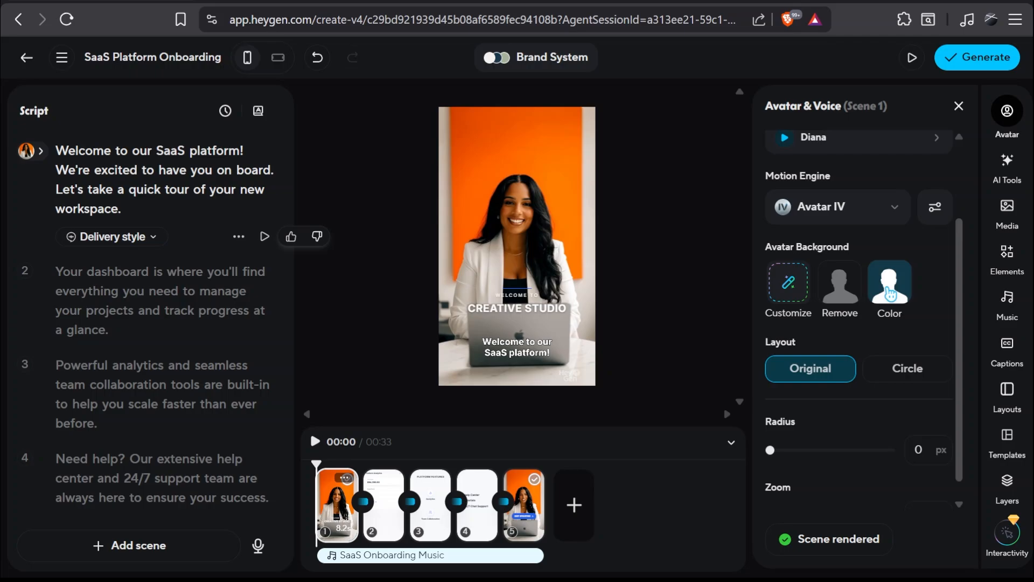
left_click(890, 293)
left_click_drag(898, 242, 916, 200)
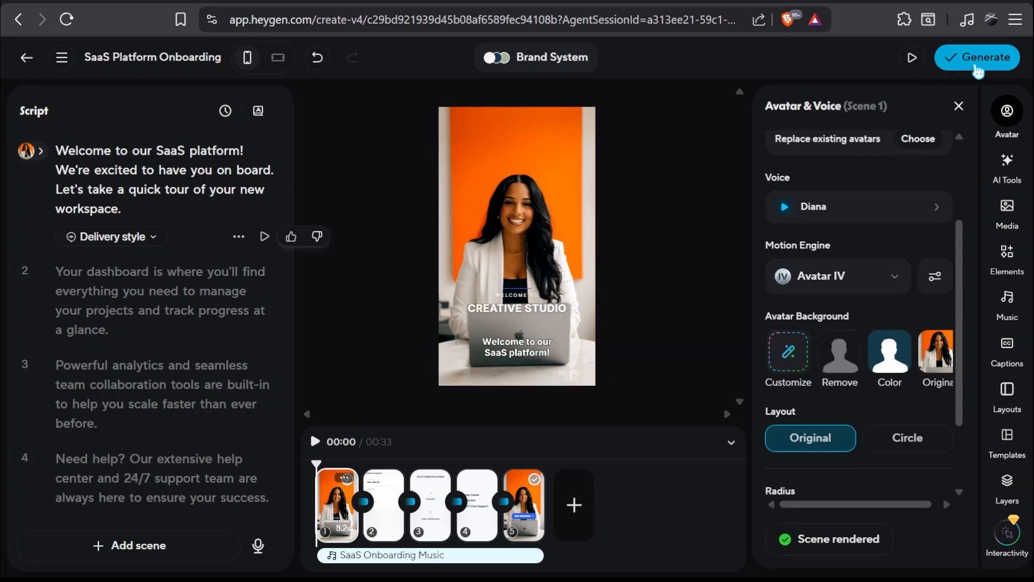
left_click(1010, 119)
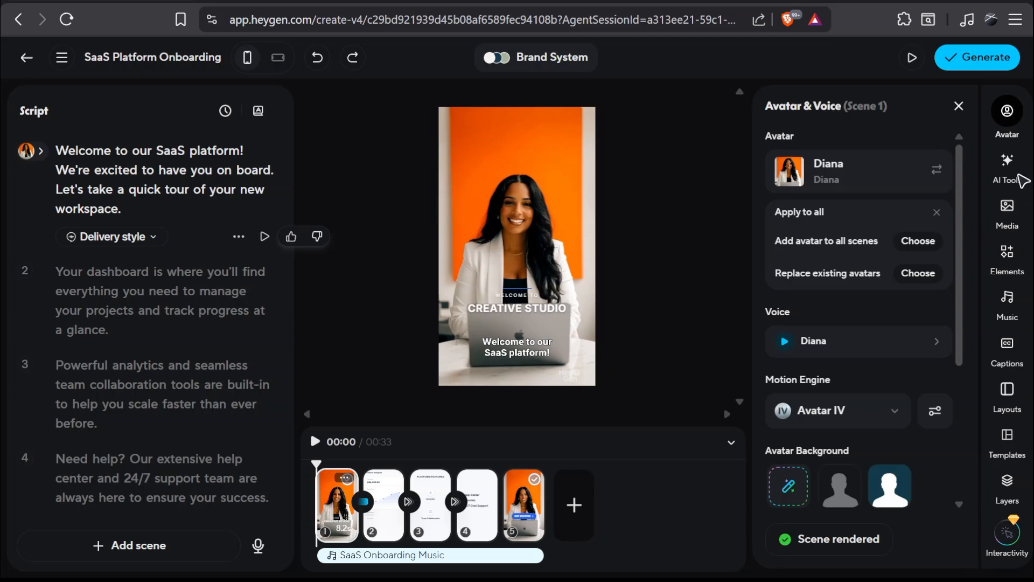
Look through the stock images, the motion elements and shapes, and the caption styles available for the scene.
left_click(1020, 221)
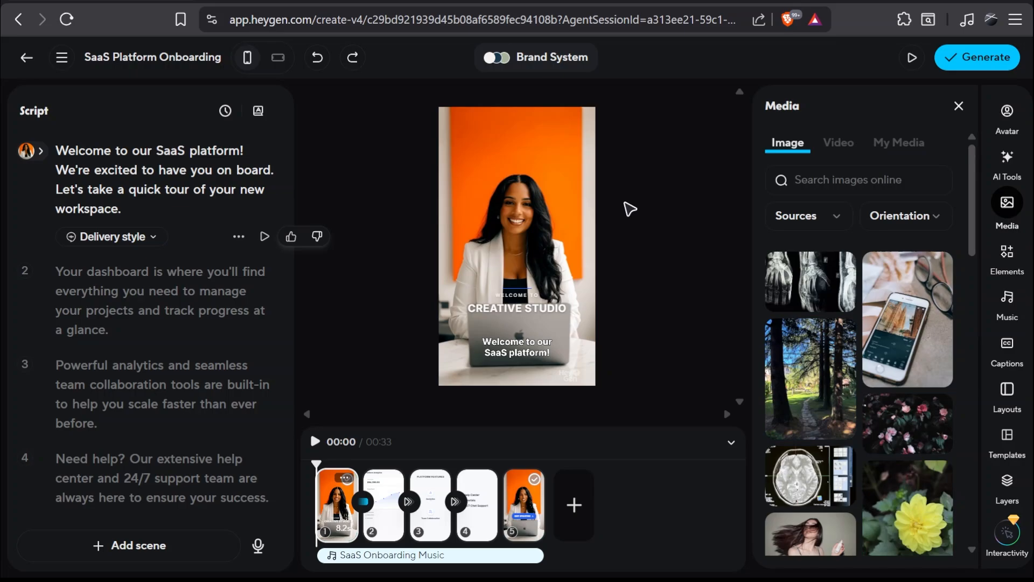
left_click(1006, 261)
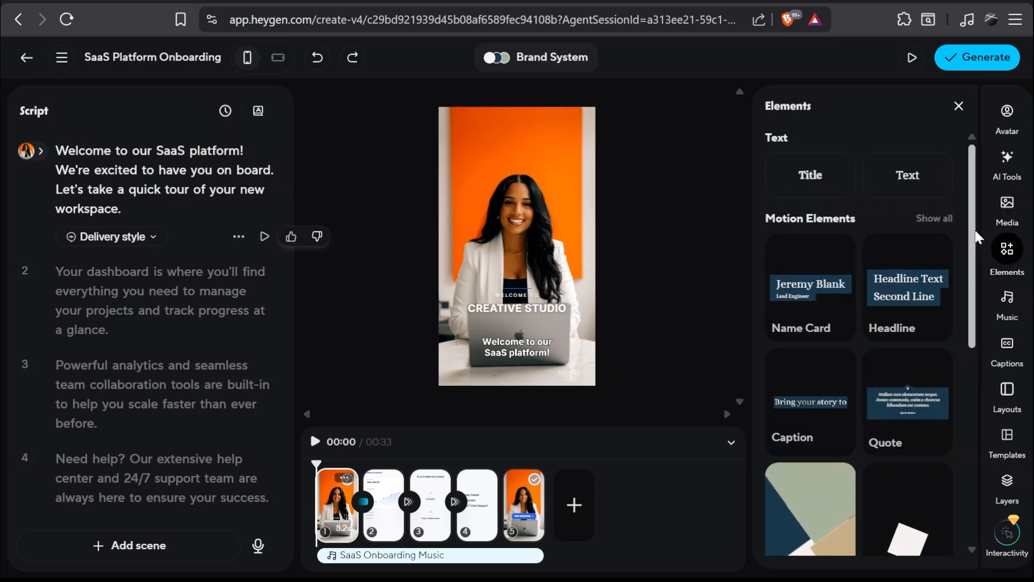
left_click_drag(979, 240, 975, 437)
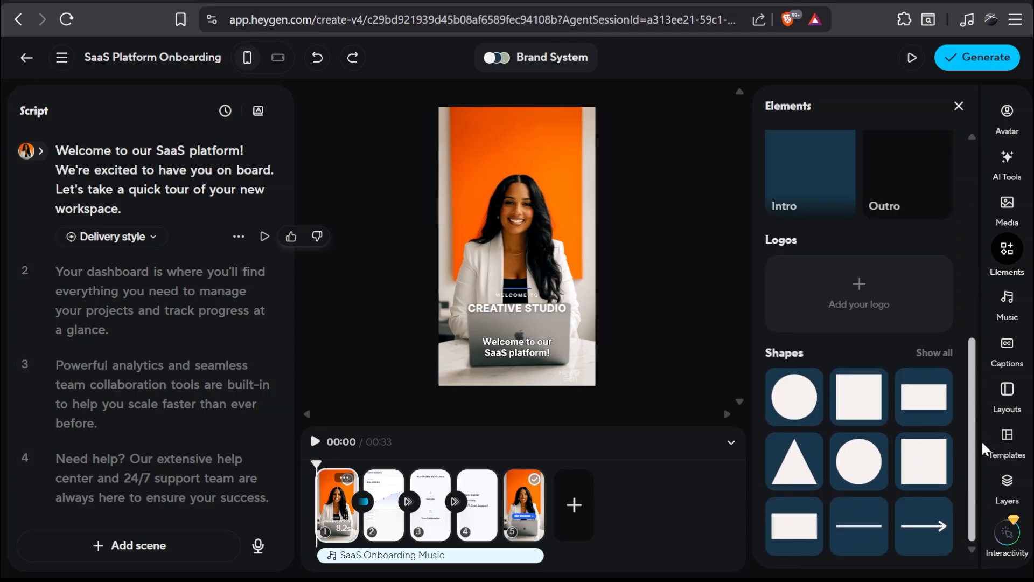
left_click(1010, 345)
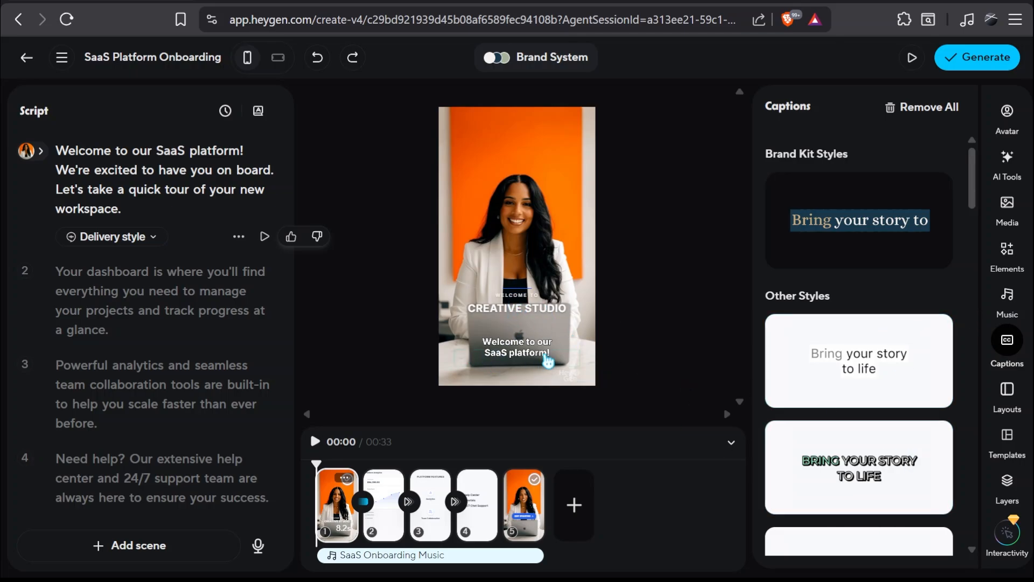
Select the welcome text overlay in scene 1 and examine its text, scale, position, styling and font options.
left_click(525, 358)
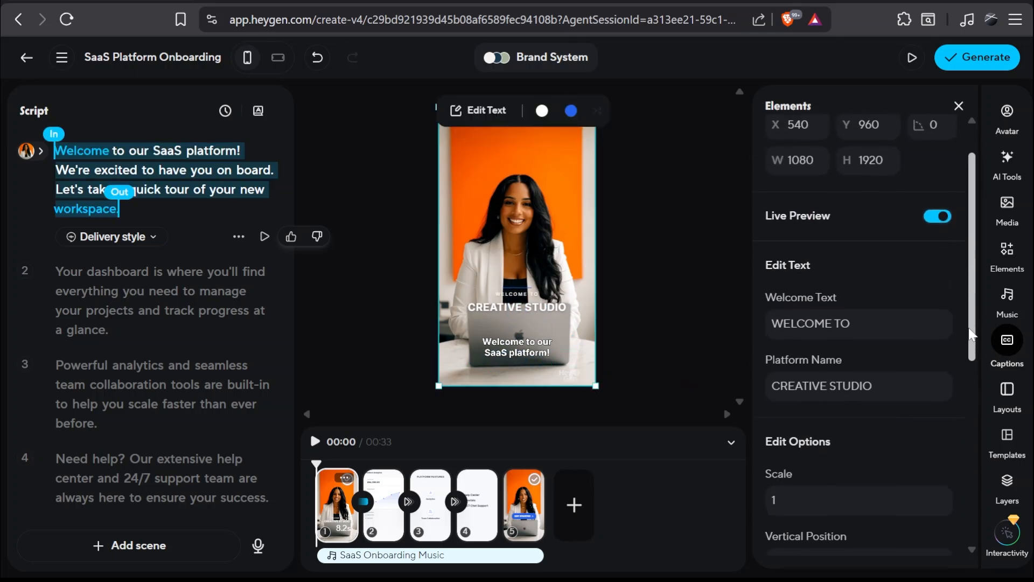
scroll(968, 398, "down", 2)
scroll(968, 399, "down", 5)
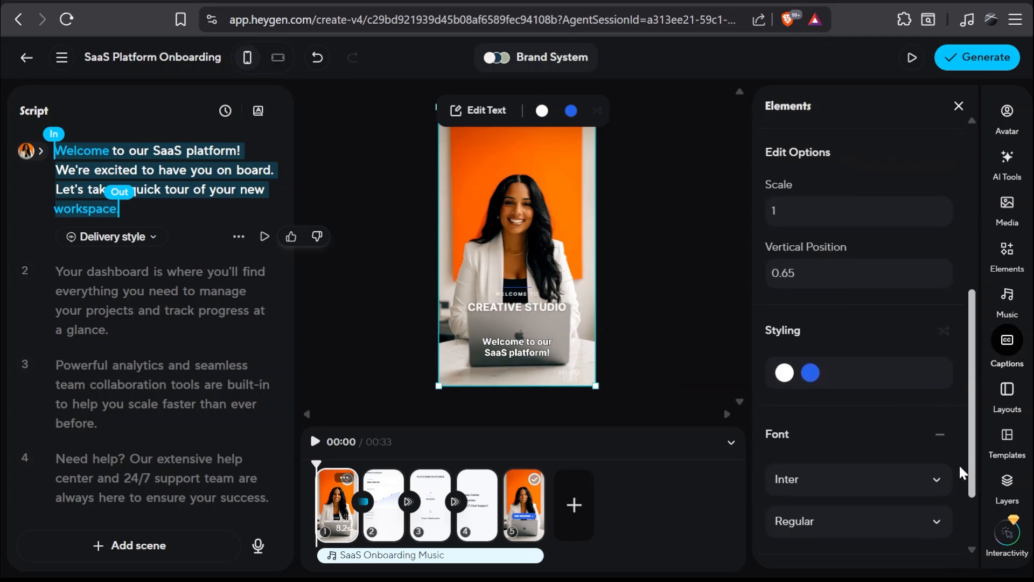
Browse the available scene layouts and video templates, and deselect the text overlay.
left_click(1011, 401)
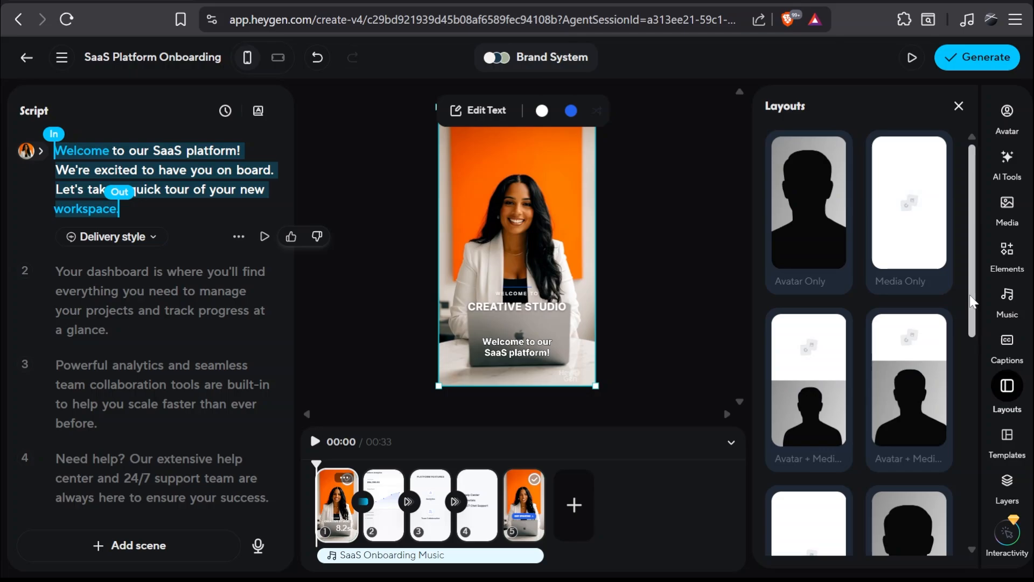
left_click_drag(970, 302, 973, 356)
left_click(1006, 442)
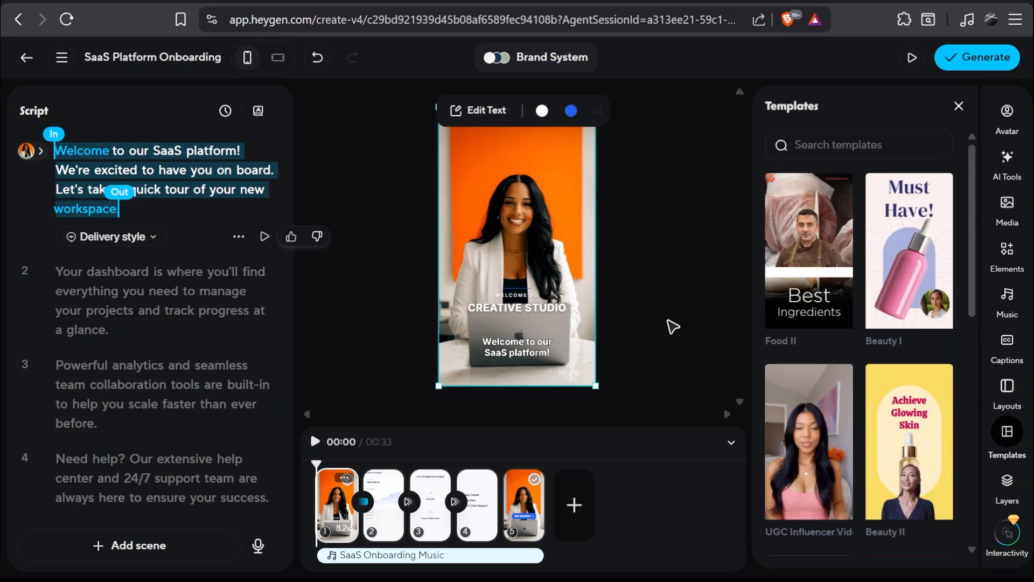
left_click(672, 323)
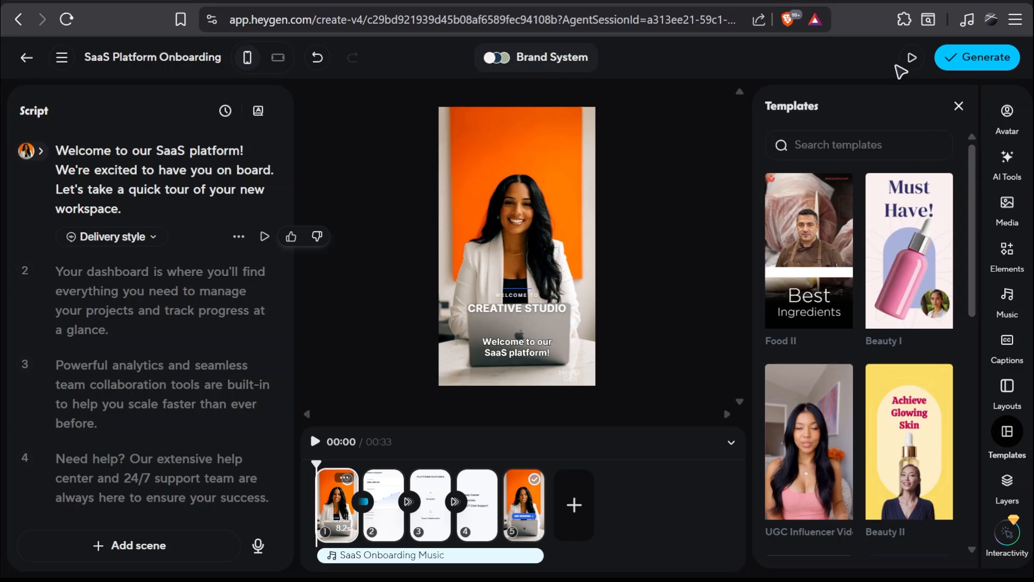
View the video's draft preview, close it and return to the Video Agent session.
left_click(911, 59)
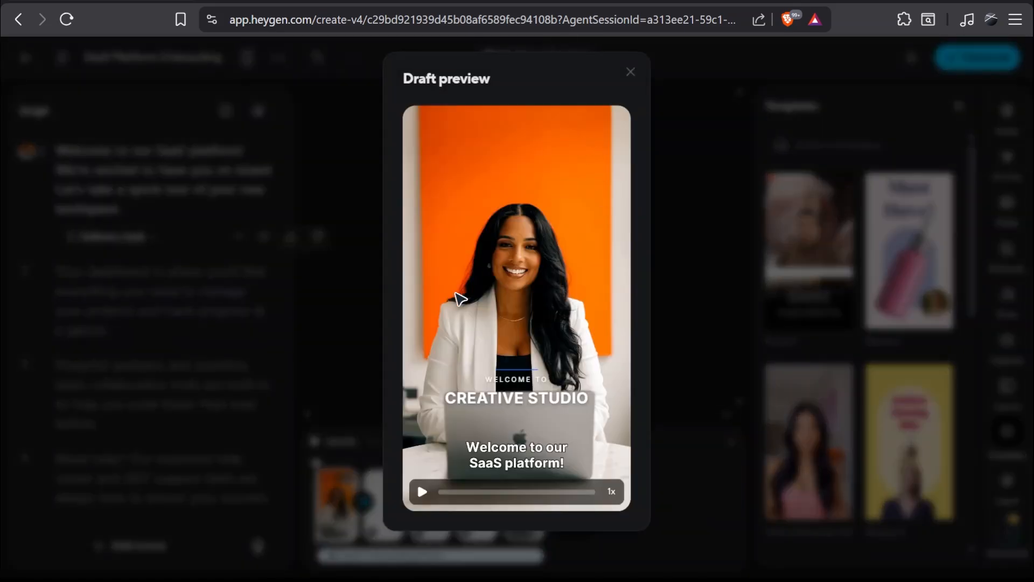
left_click(630, 71)
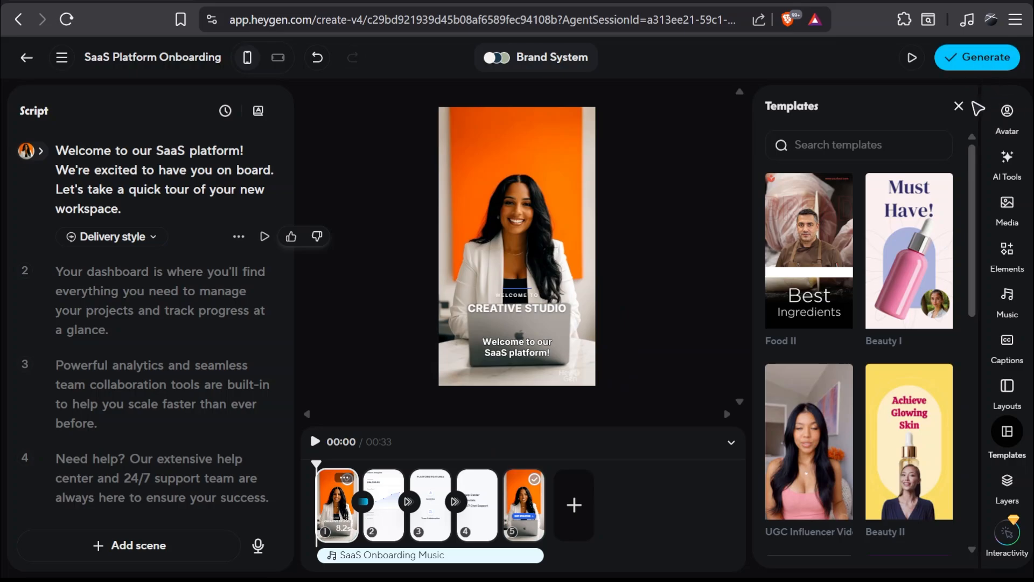
left_click(27, 58)
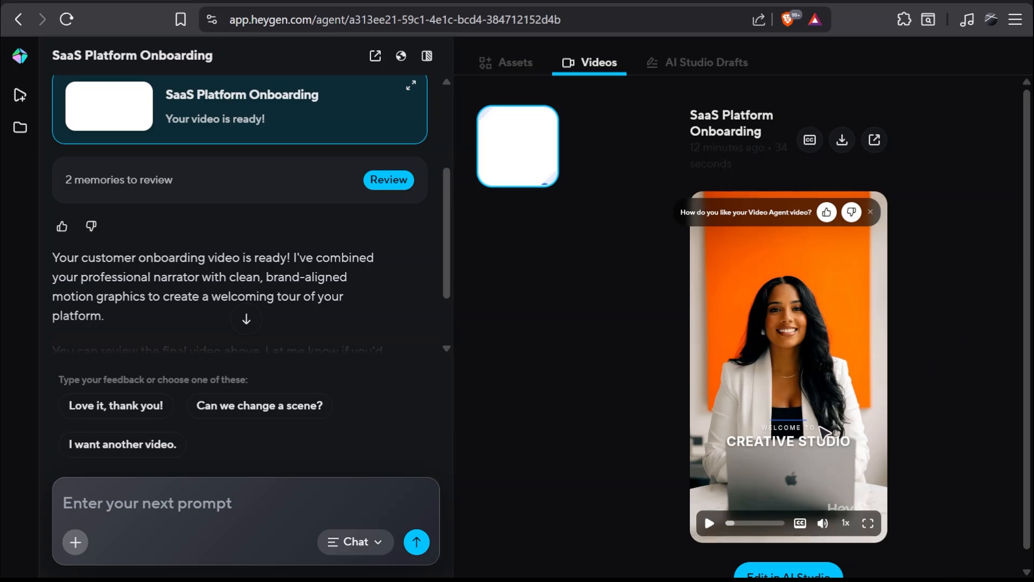
Browse the caption styles for the generated video and apply a large serif one.
left_click(816, 146)
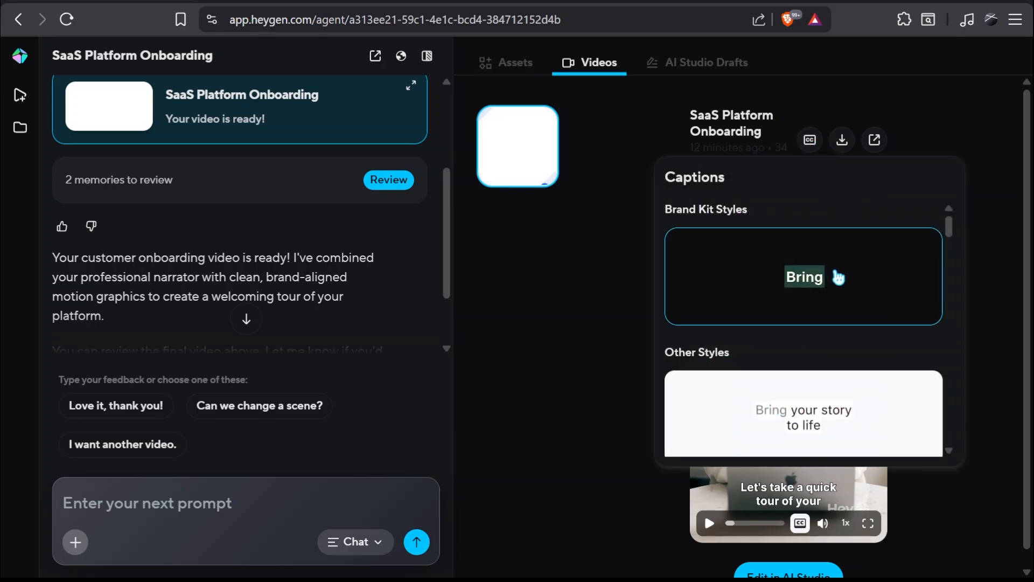
scroll(879, 324, "down", 4)
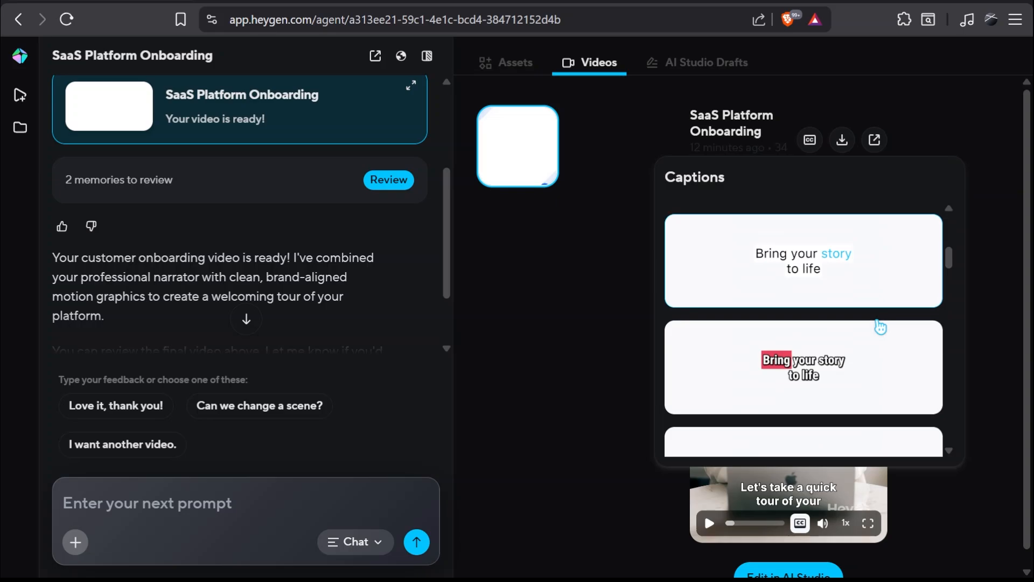
scroll(880, 327, "down", 2)
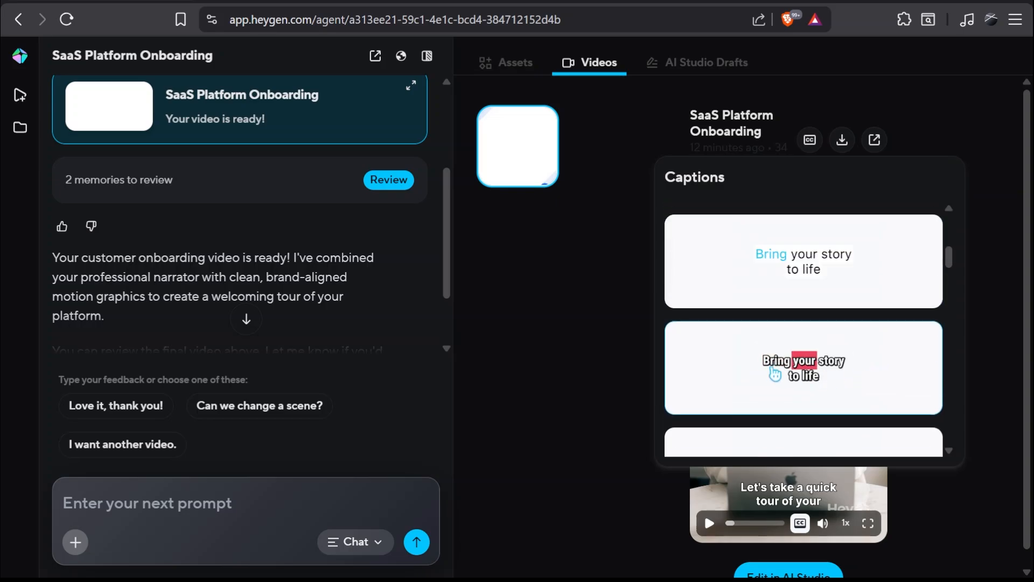
left_click(870, 371)
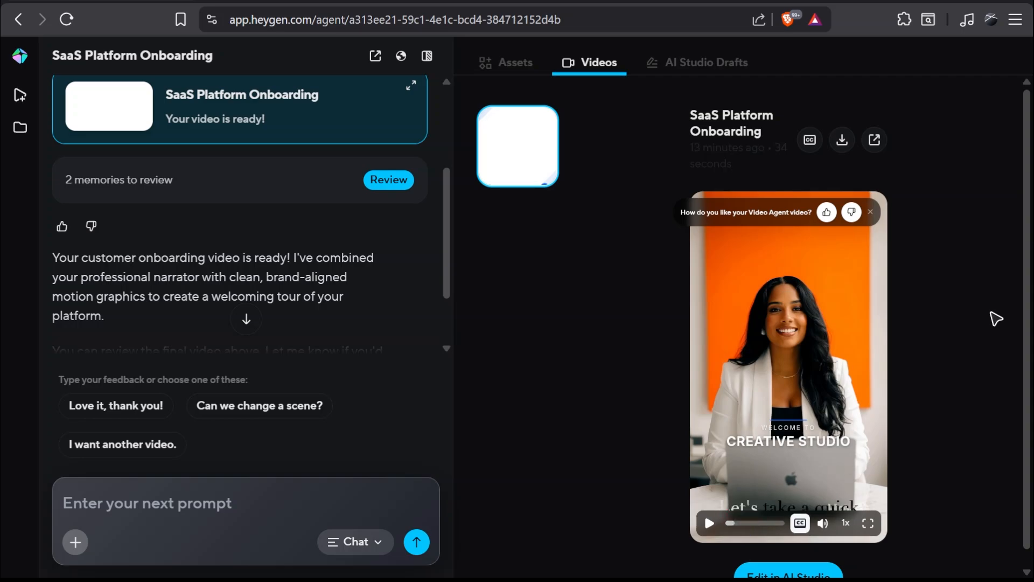
Open the video's download options, check the captions download and return to the video download.
left_click(840, 143)
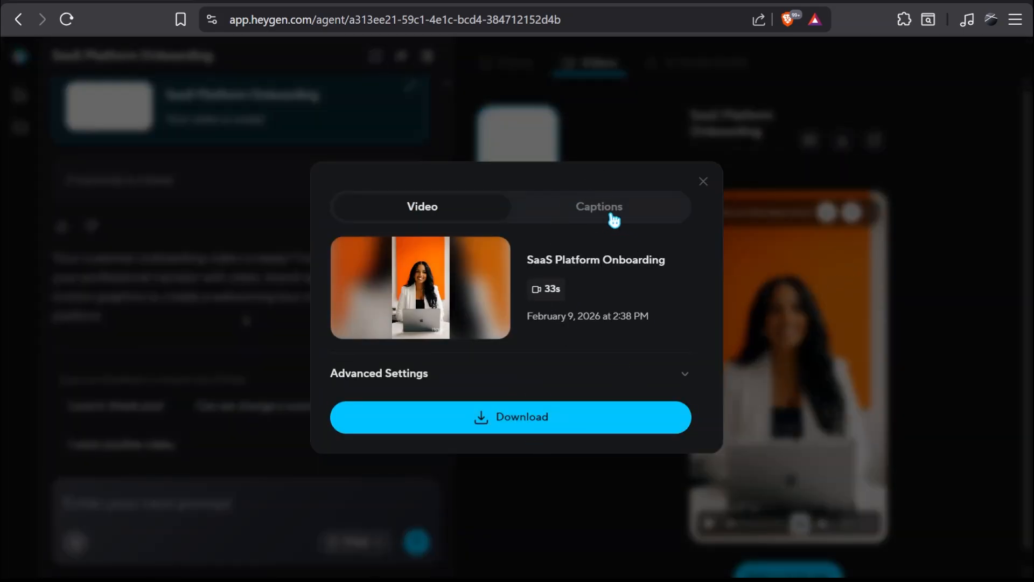
left_click(581, 218)
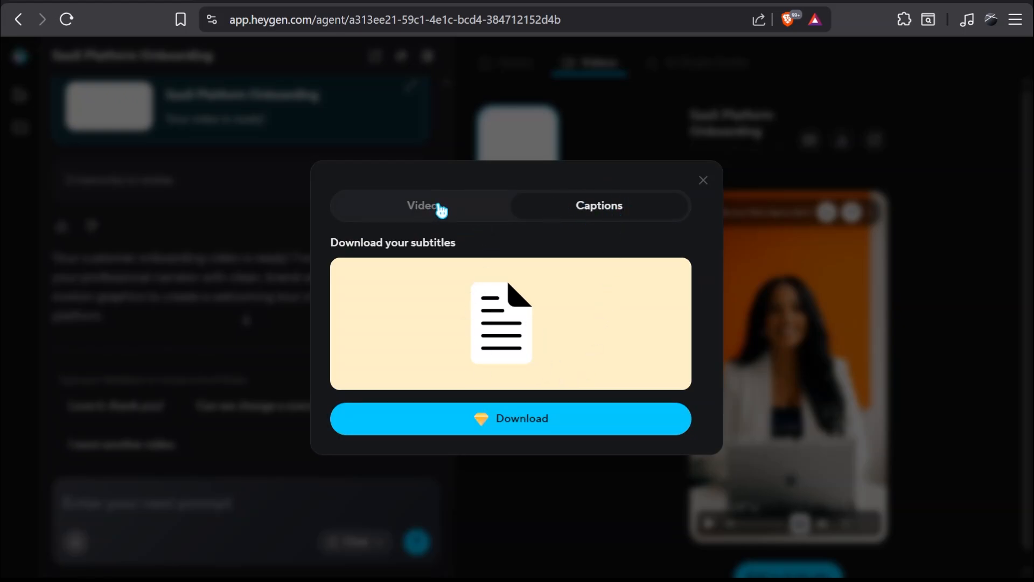
left_click(448, 206)
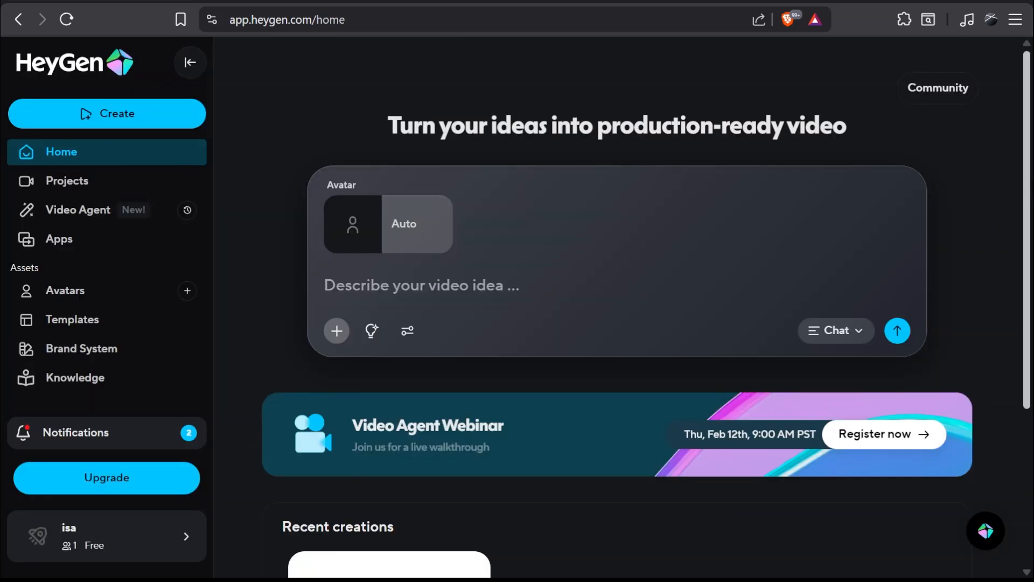
mouse_move(1027, 186)
left_mouse_down()
mouse_move(1026, 381)
mouse_move(1027, 184)
left_mouse_up()
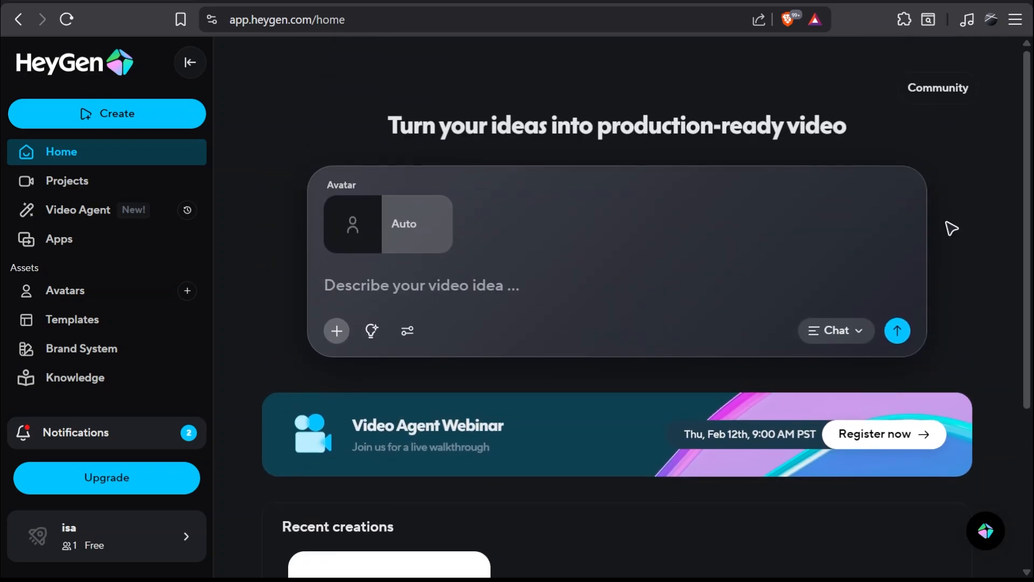